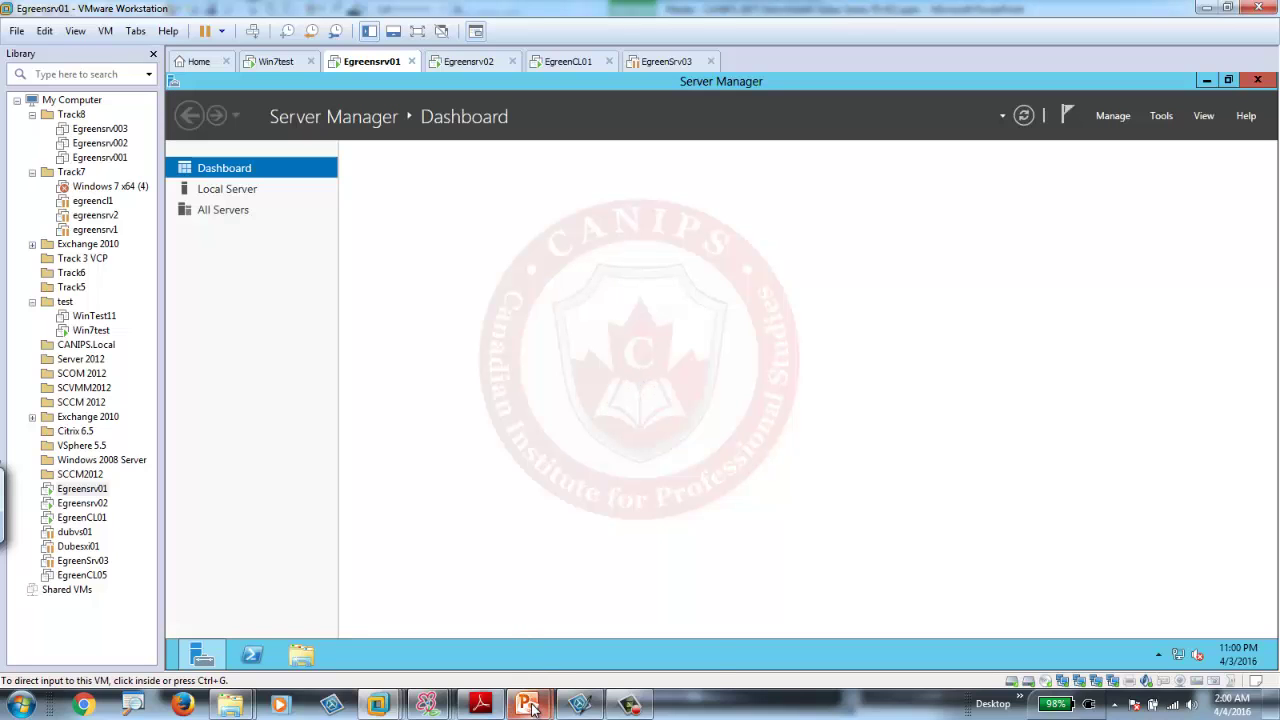
# Switch to the 70-411 PowerPoint deck and review the Stop-Service and ntdsutil compact commands under Defragment on slide 12.
pyautogui.moveTo(529, 707)
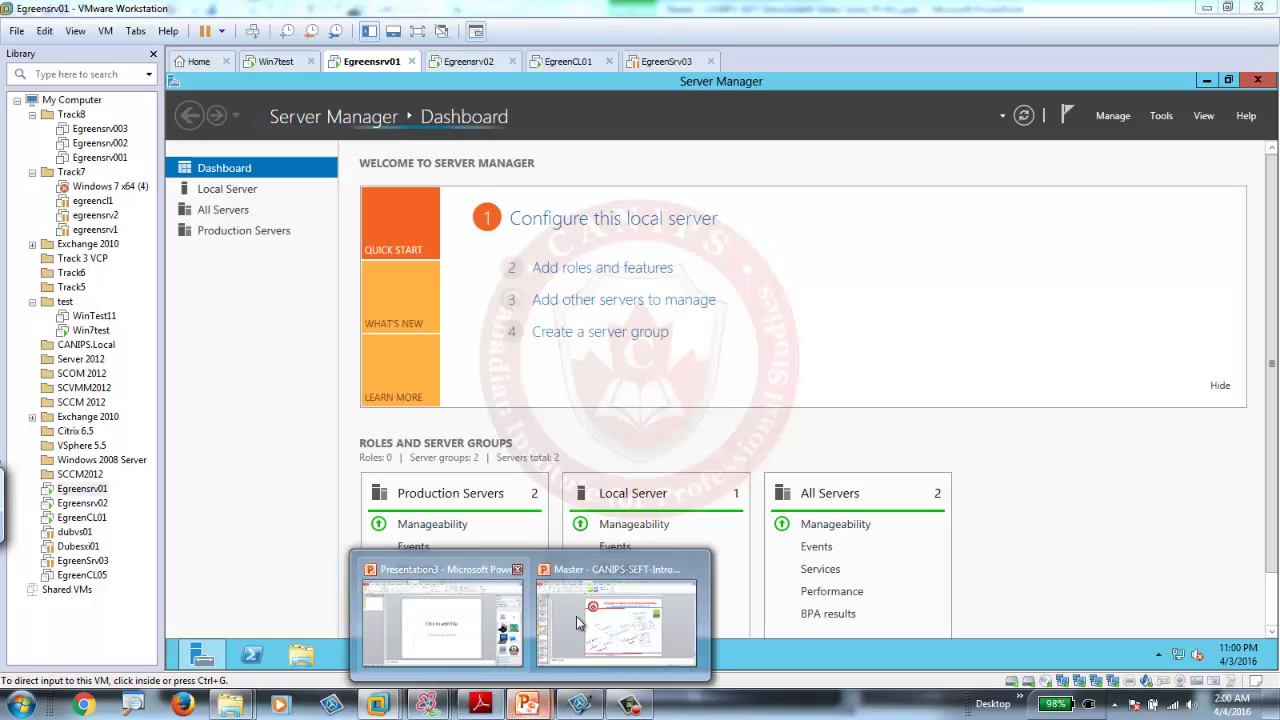
pyautogui.click(619, 626)
pyautogui.press('pageup')
pyautogui.press('pageup')
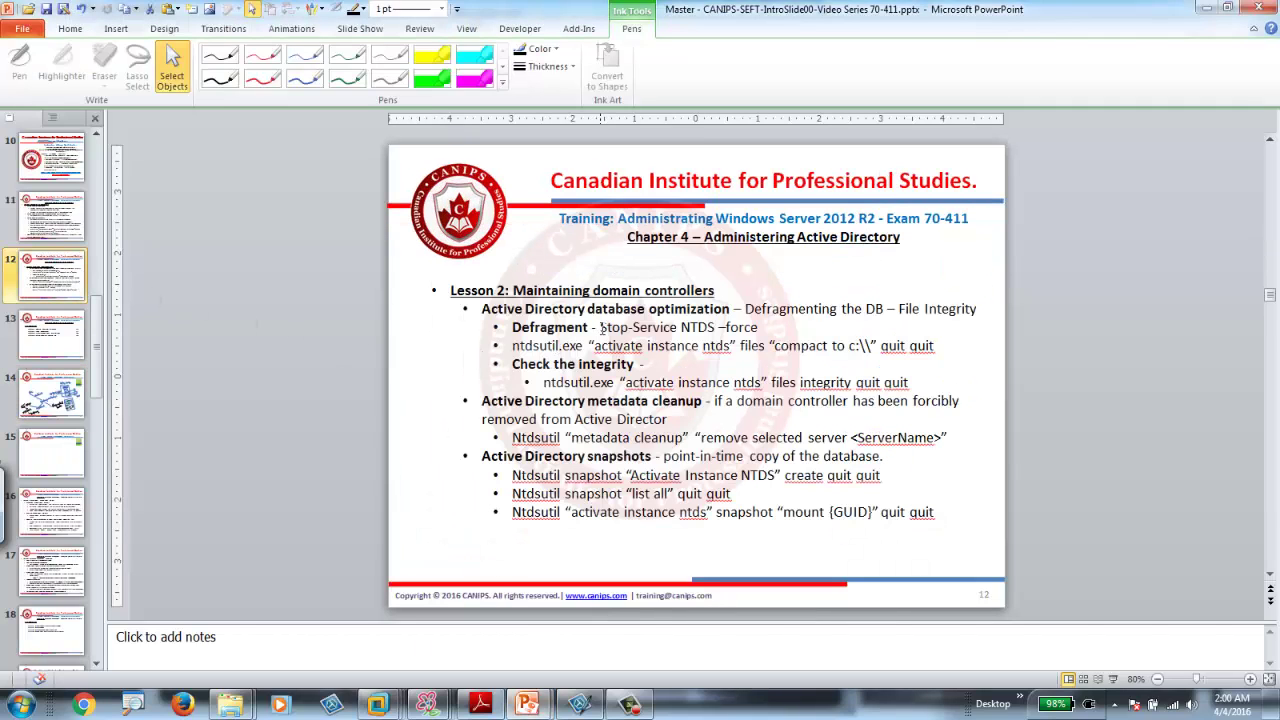
pyautogui.moveTo(600, 327); pyautogui.dragTo(759, 328)
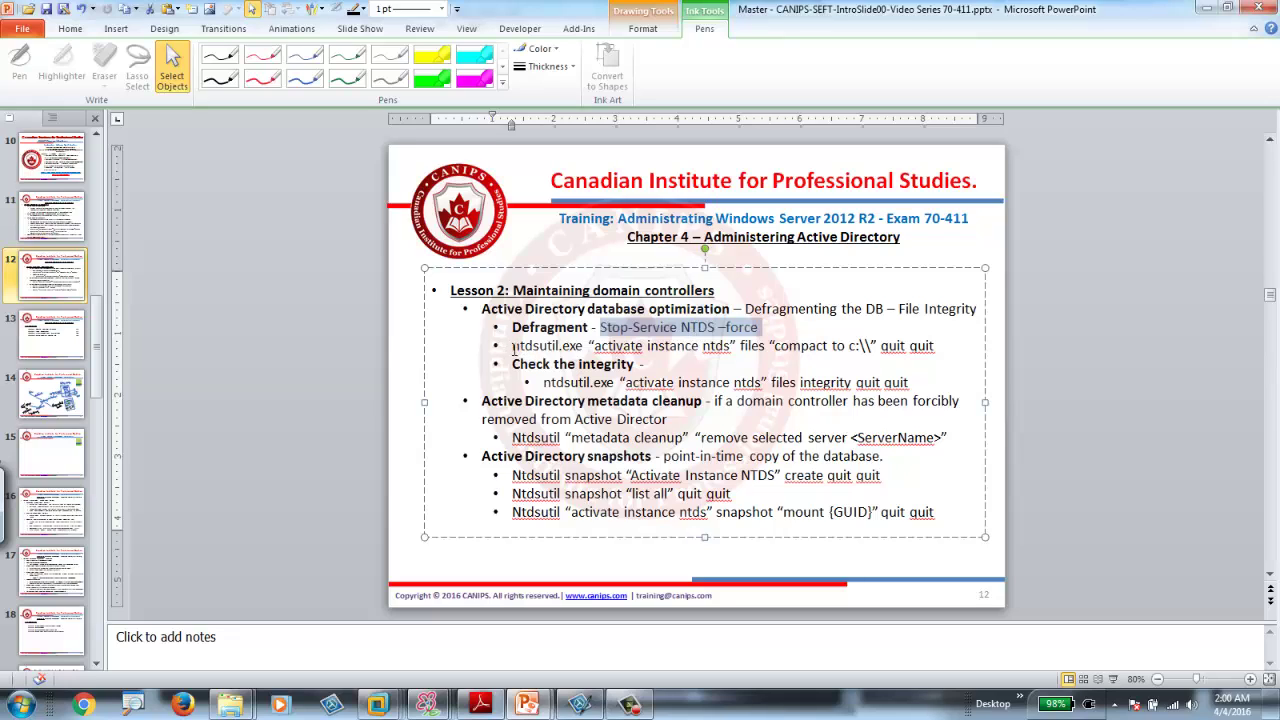
pyautogui.moveTo(545, 346); pyautogui.dragTo(932, 350)
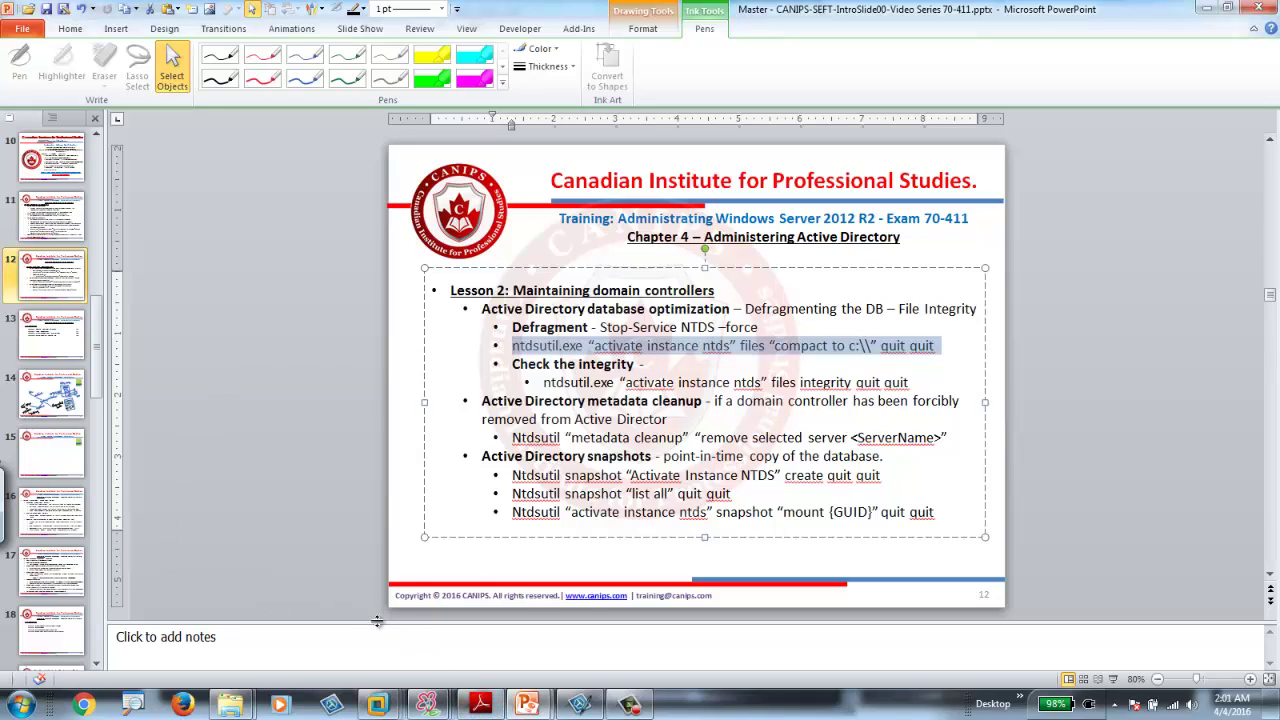
# Switch to the Egreensrv01 virtual machine in VMware Workstation and open Command Prompt by searching for cmd.
pyautogui.click(377, 707)
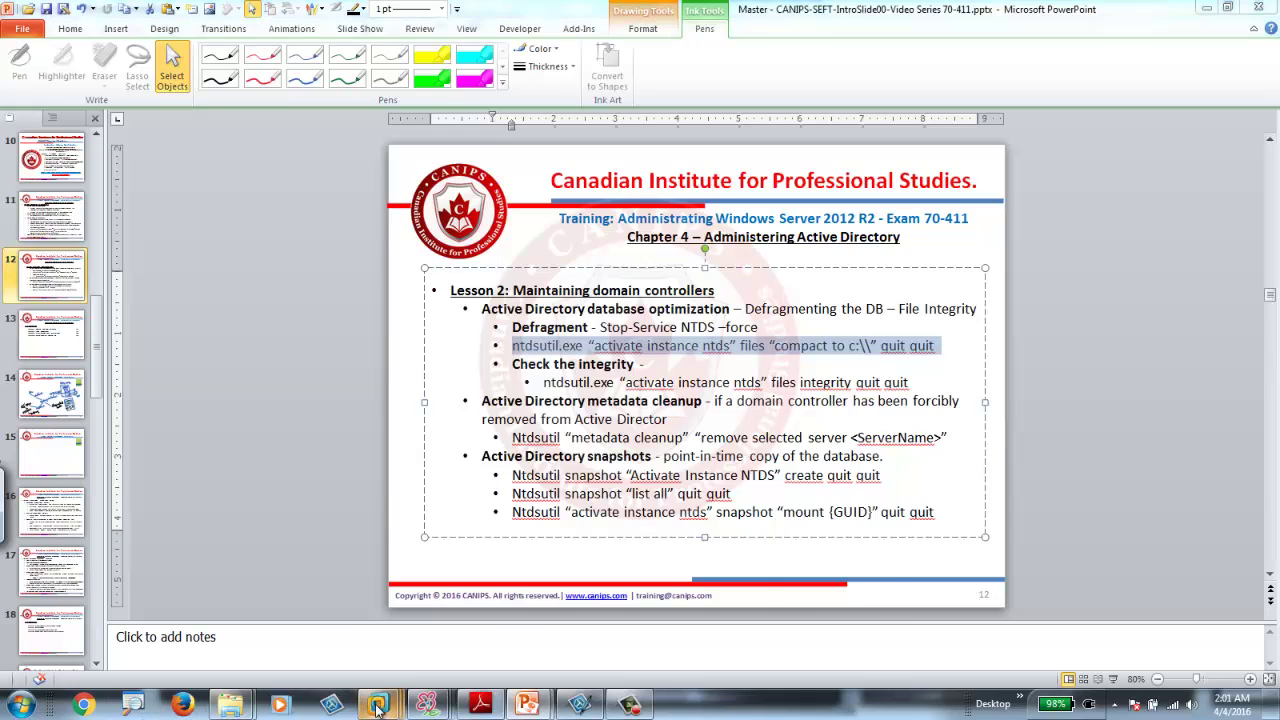
pyautogui.click(293, 598)
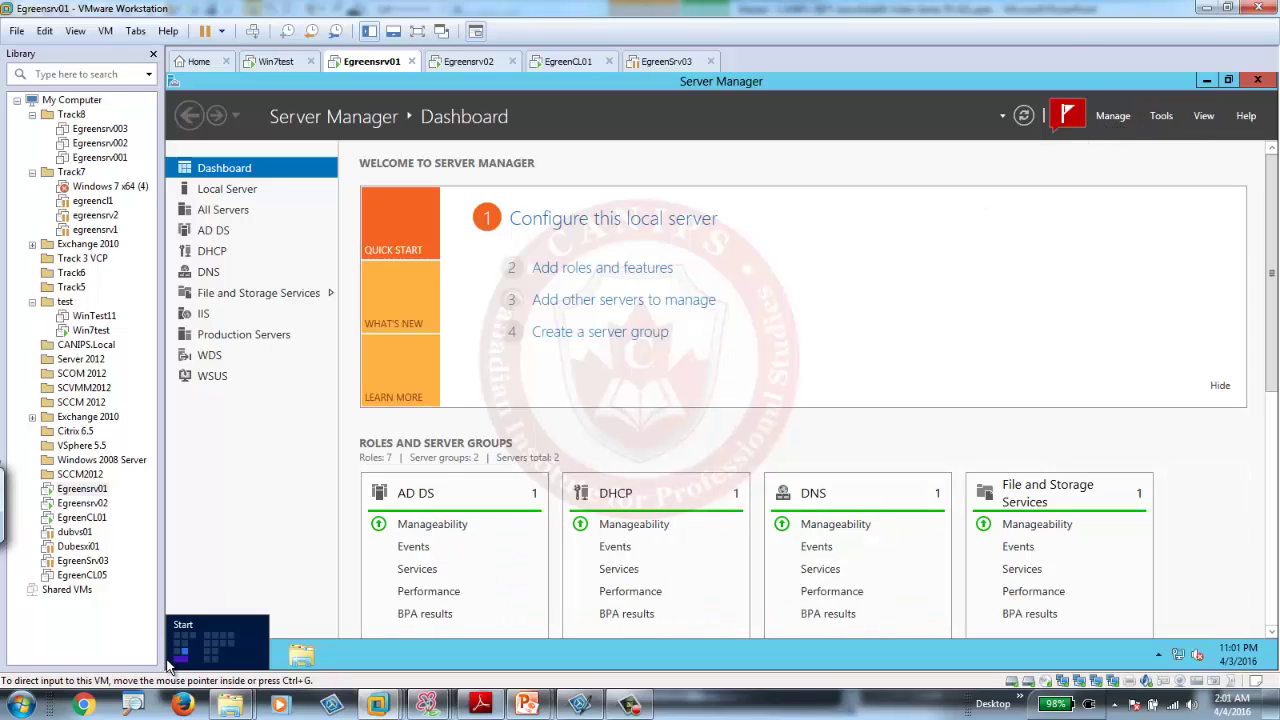
pyautogui.click(169, 663)
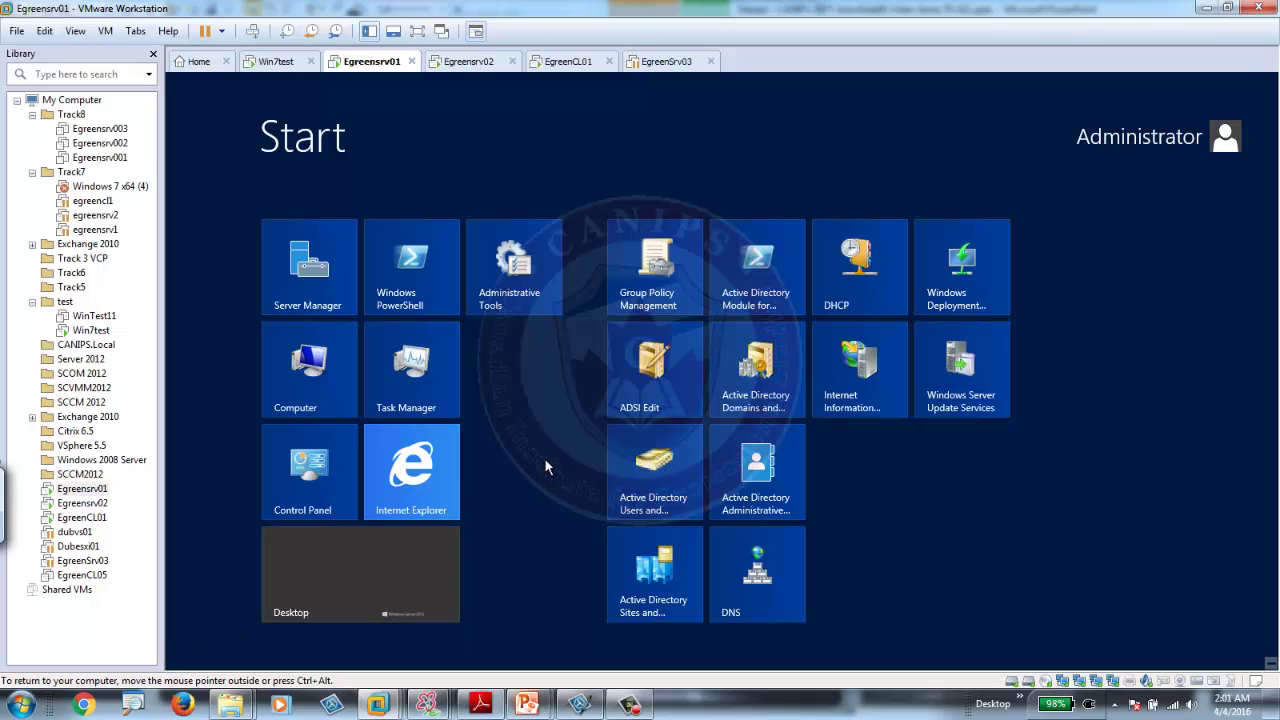
pyautogui.write('cmd')
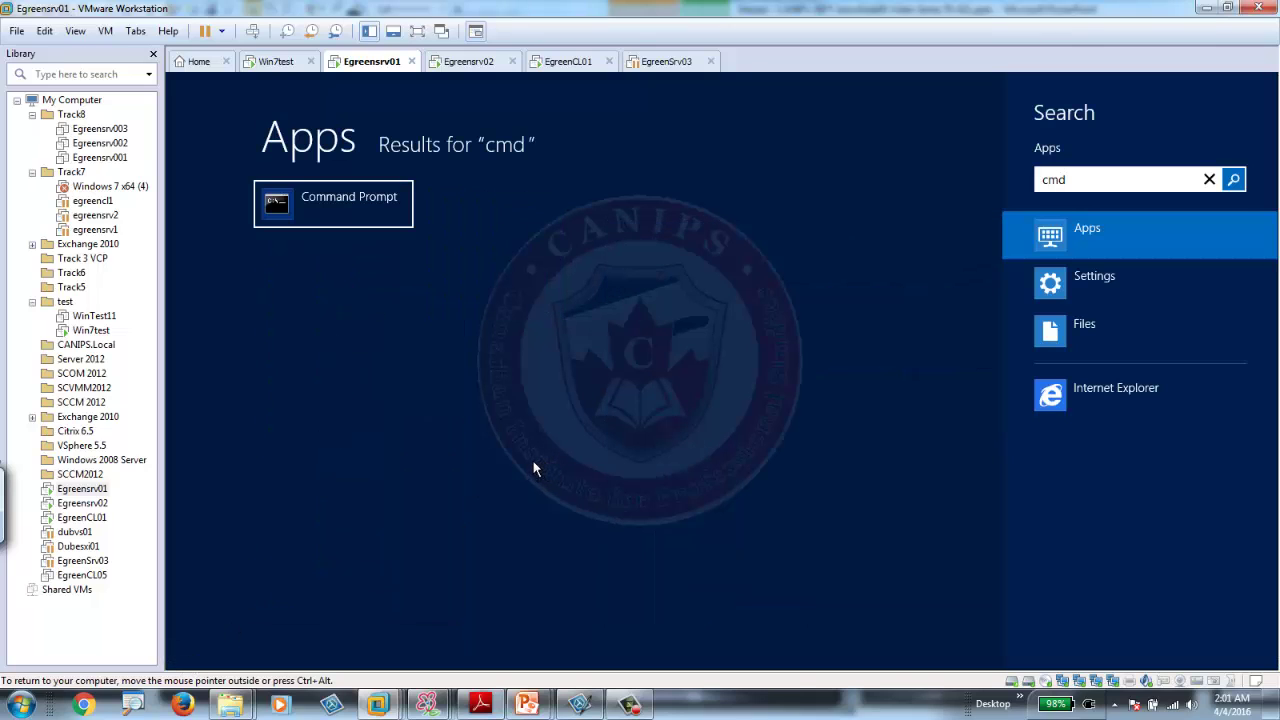
pyautogui.press('Return')
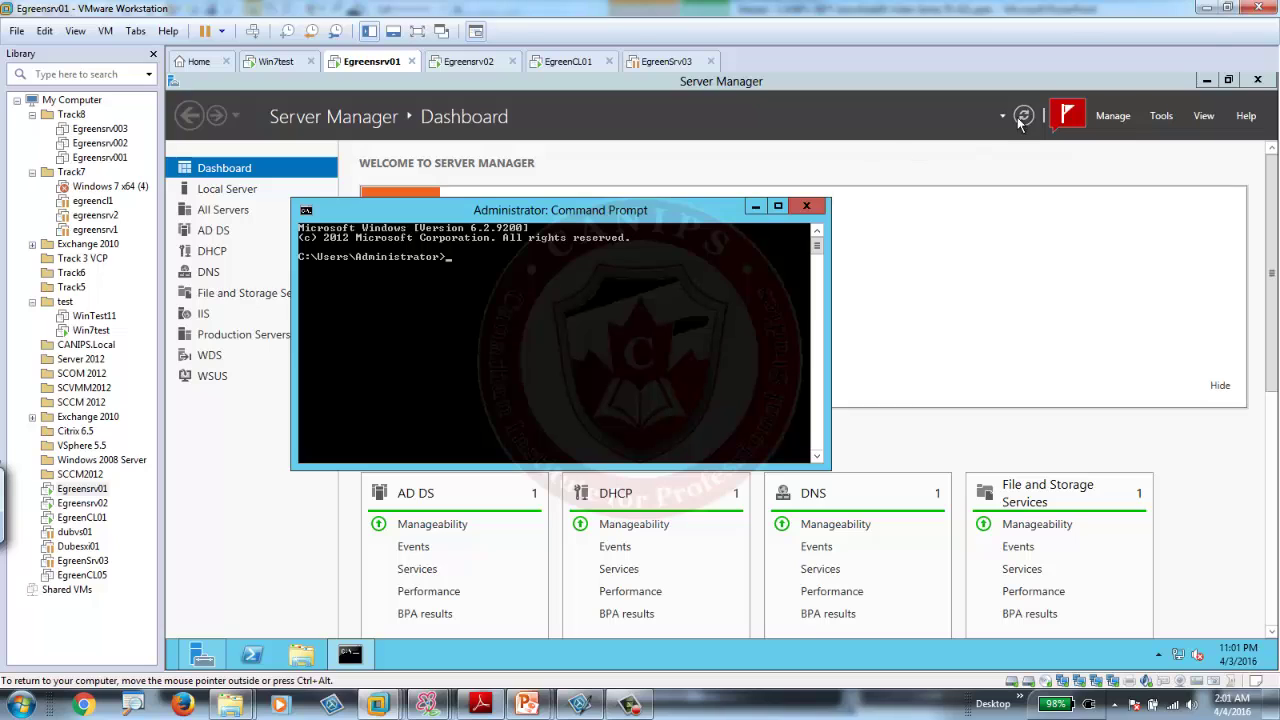
# Open the Services console from Server Manager and select the Active Directory Domain Services service.
pyautogui.click(1157, 138)
pyautogui.click(1161, 115)
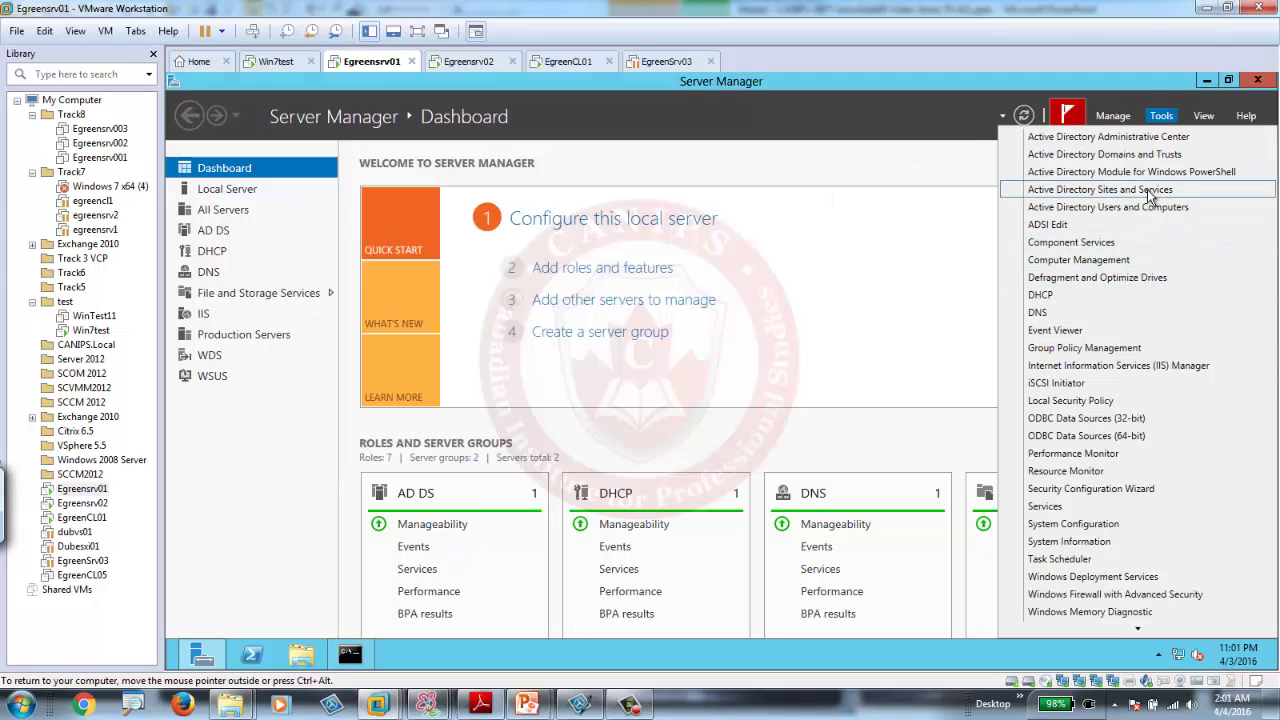
pyautogui.click(1060, 507)
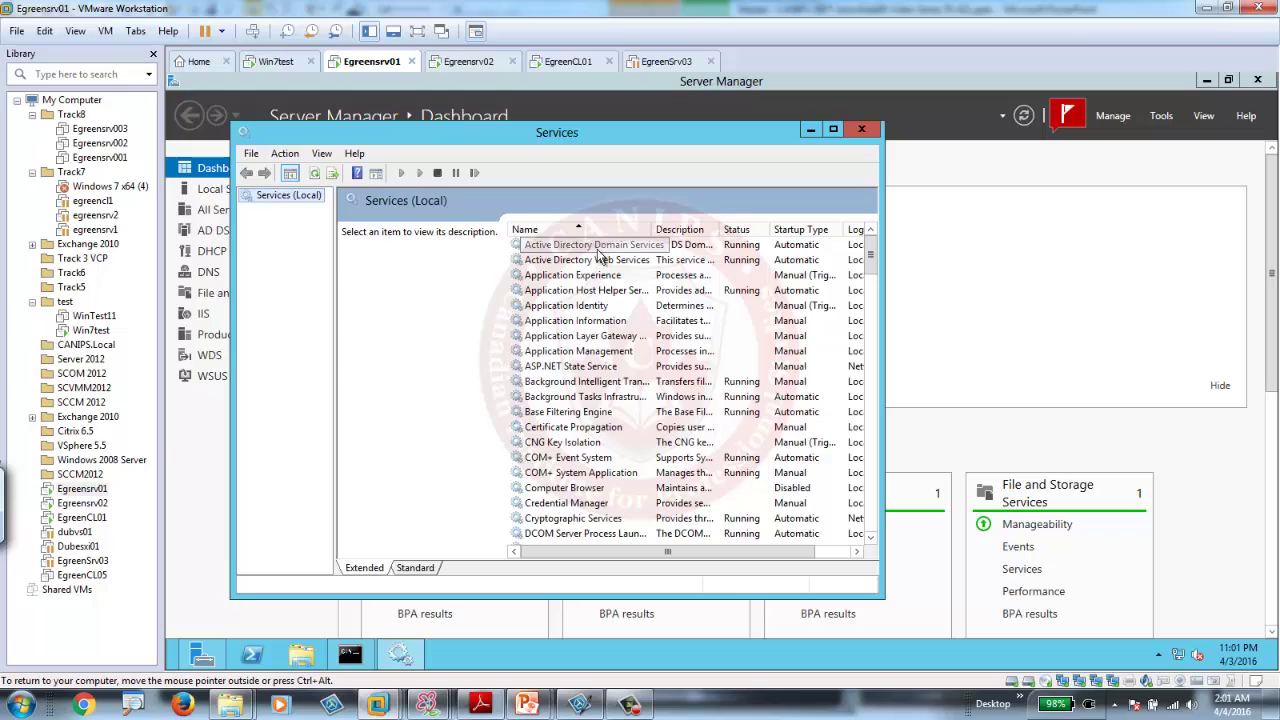
pyautogui.click(605, 245)
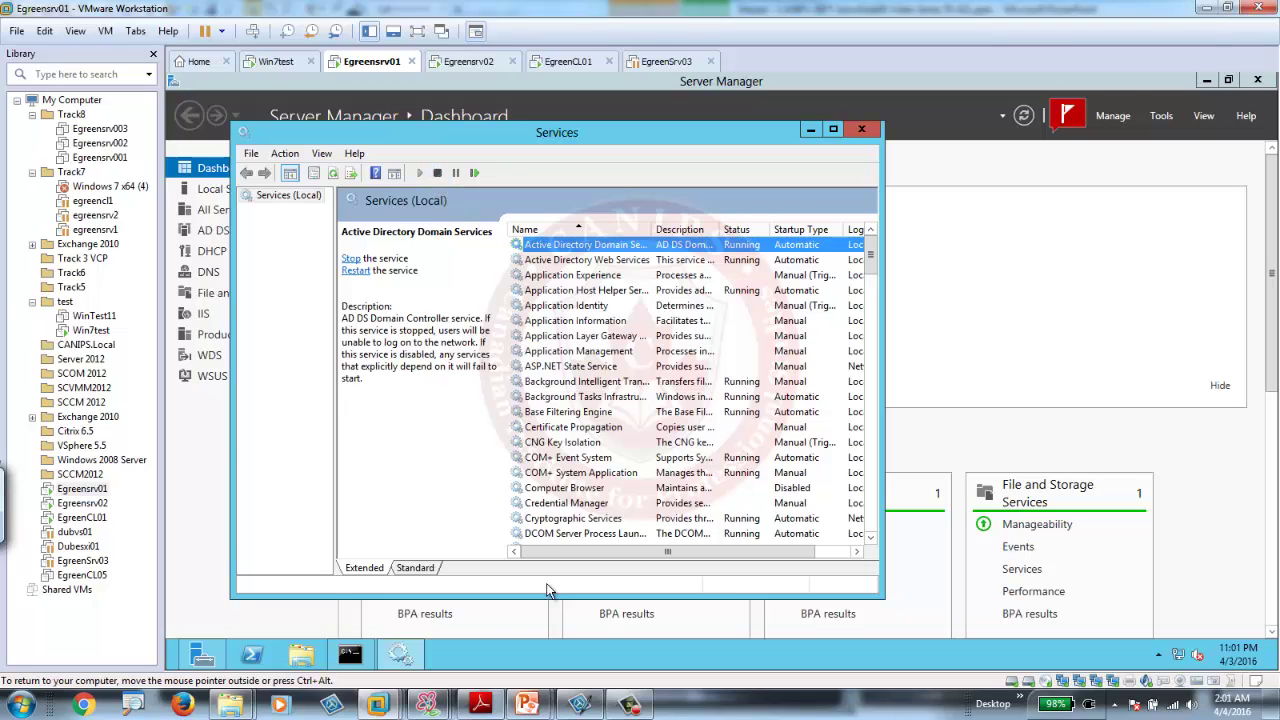
# Switch to PowerPoint and copy the command "Stop-Service NTDS –force" from slide 12.
pyautogui.moveTo(534, 707)
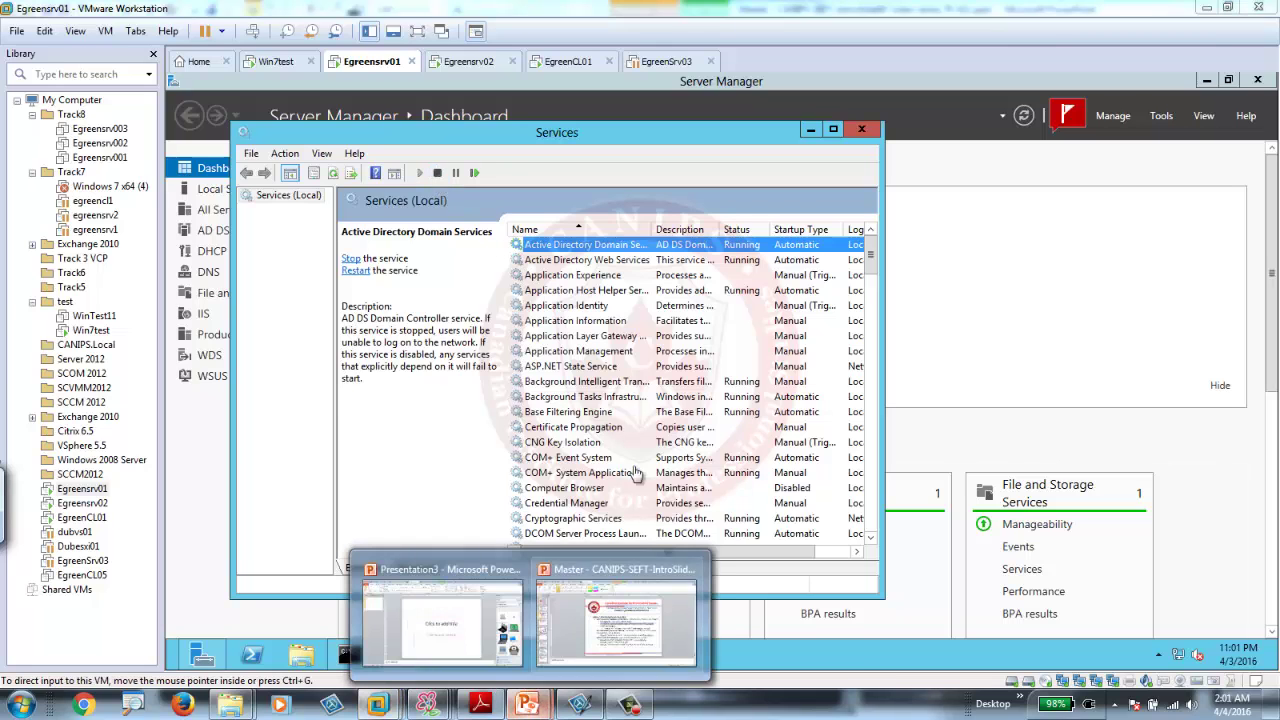
pyautogui.click(628, 630)
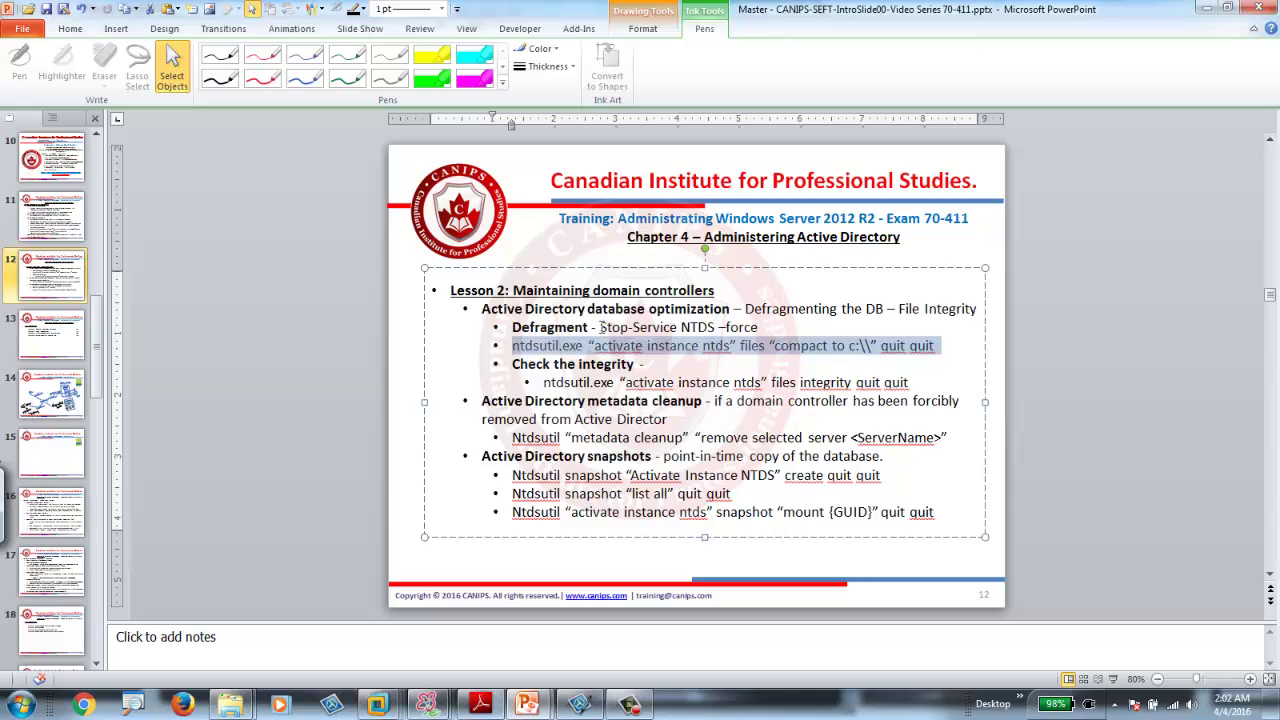
pyautogui.click(600, 327)
pyautogui.moveTo(600, 327); pyautogui.dragTo(760, 327)
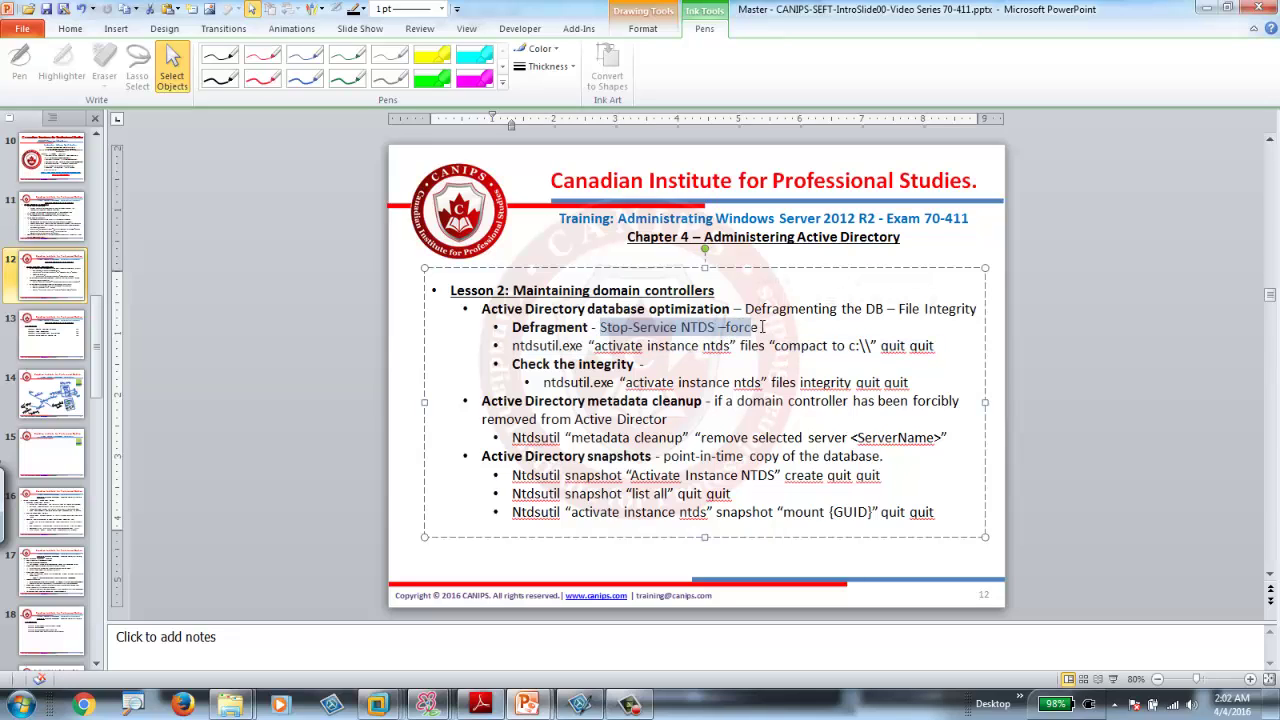
pyautogui.rightClick(646, 331)
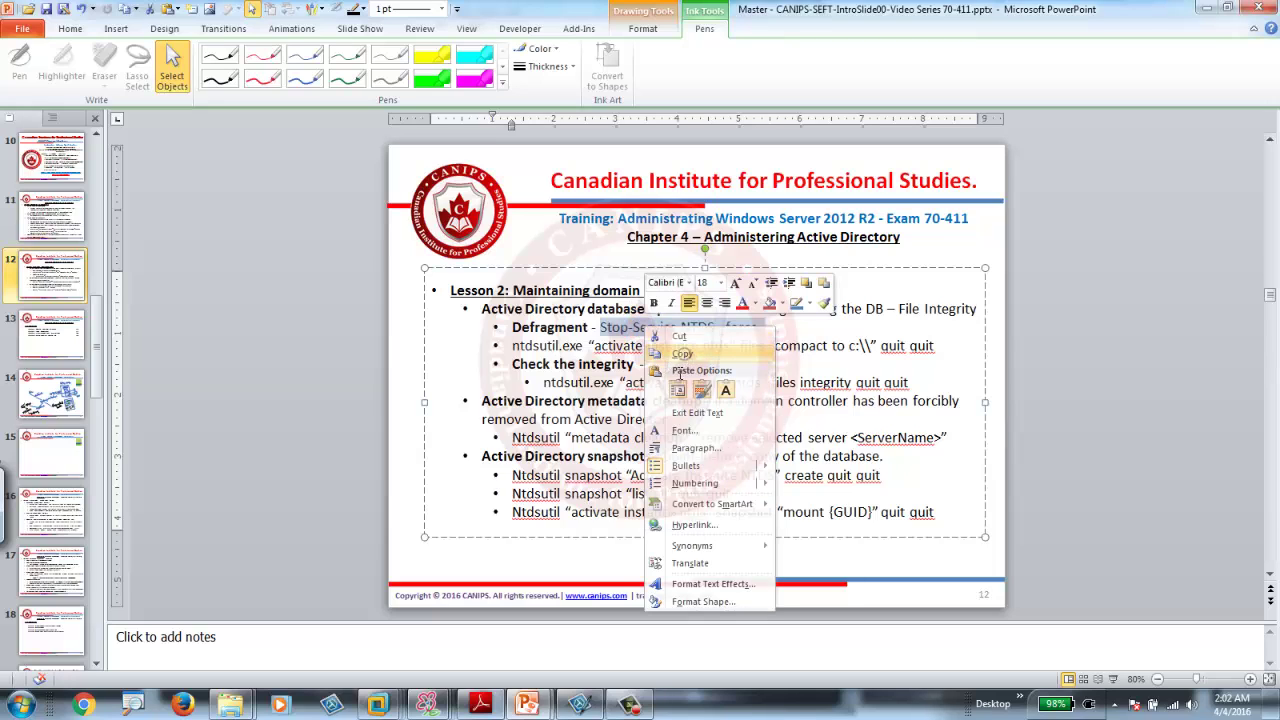
pyautogui.click(680, 354)
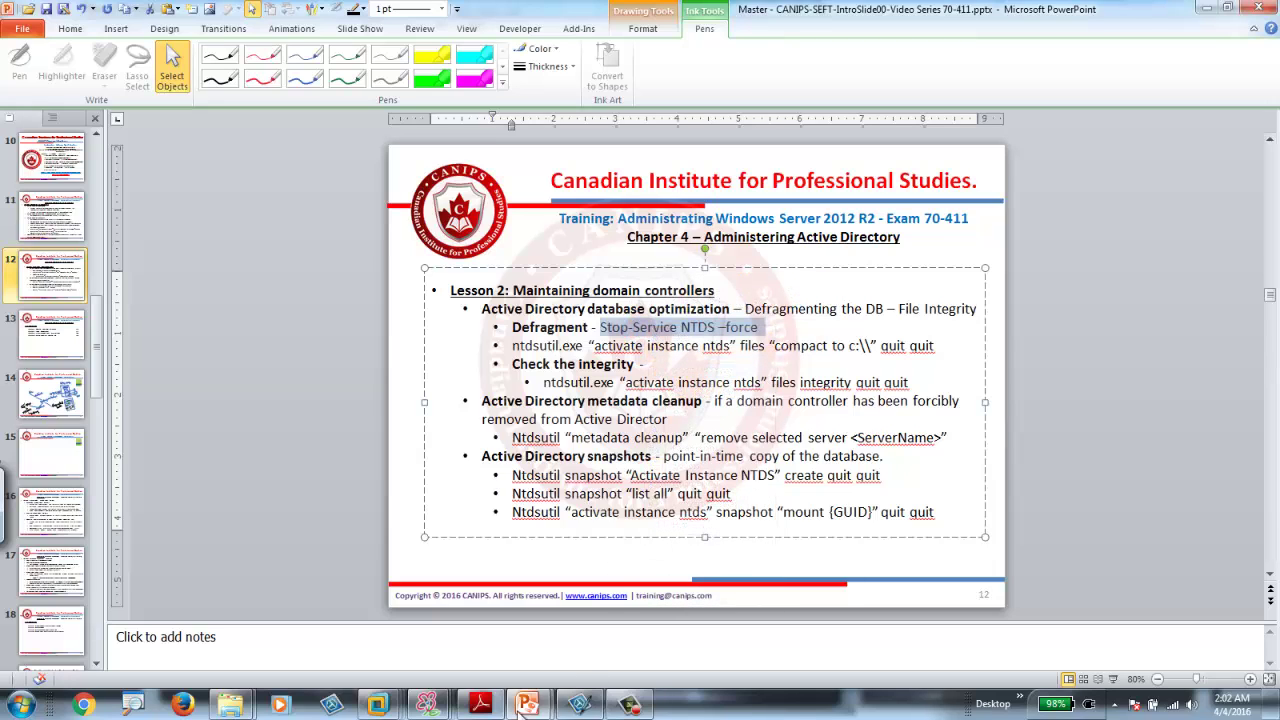
# Switch back to the Egreensrv01 virtual machine and try to run the copied Stop-Service NTDS command in Command Prompt.
pyautogui.click(377, 706)
pyautogui.click(333, 622)
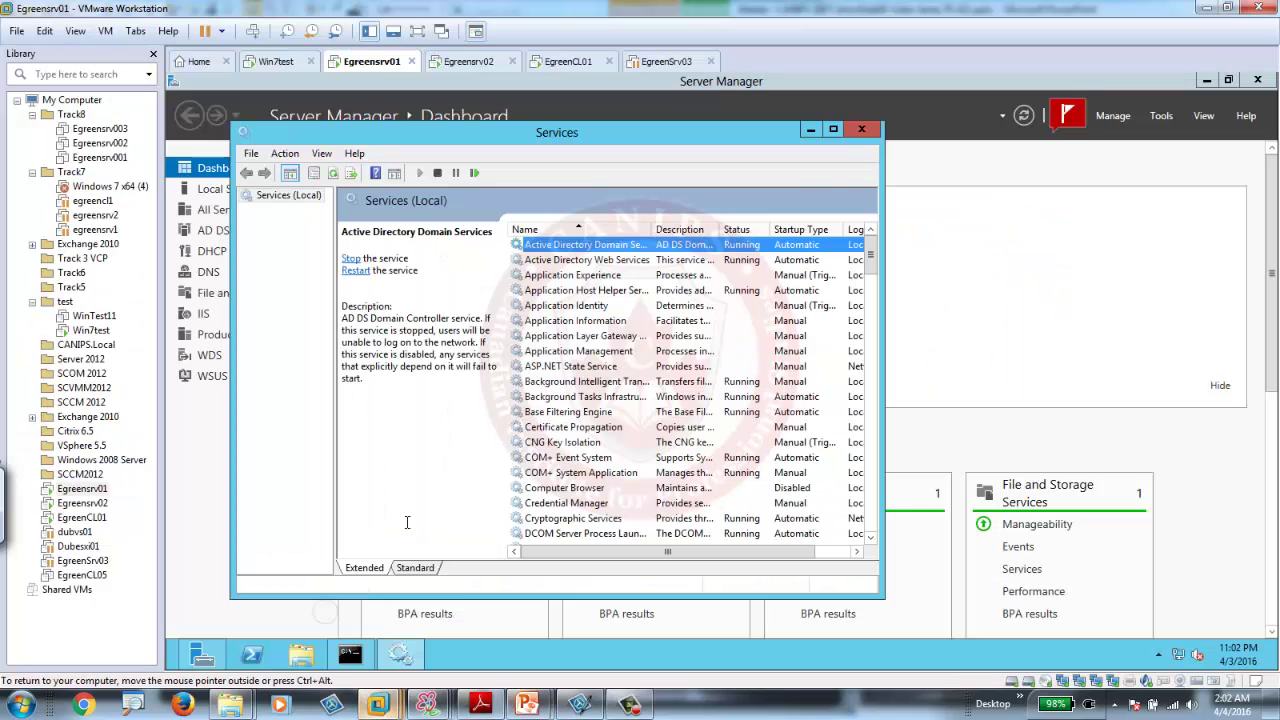
pyautogui.click(350, 655)
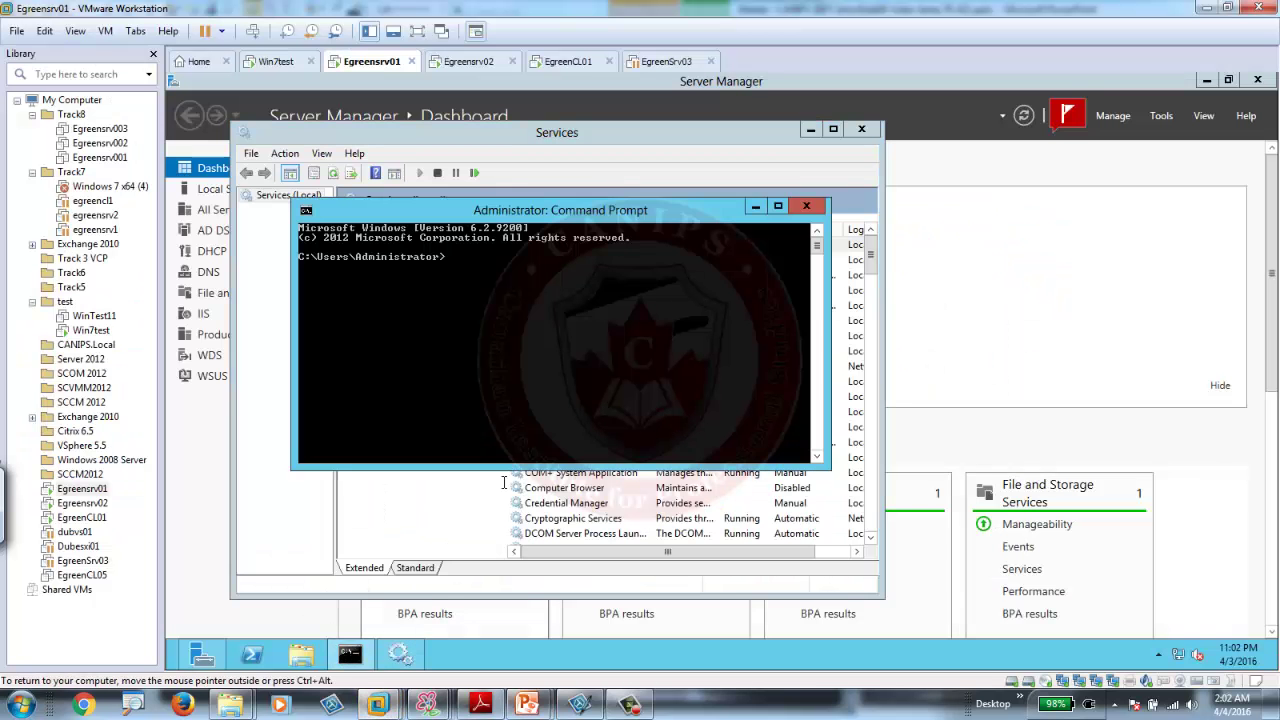
pyautogui.rightClick(503, 290)
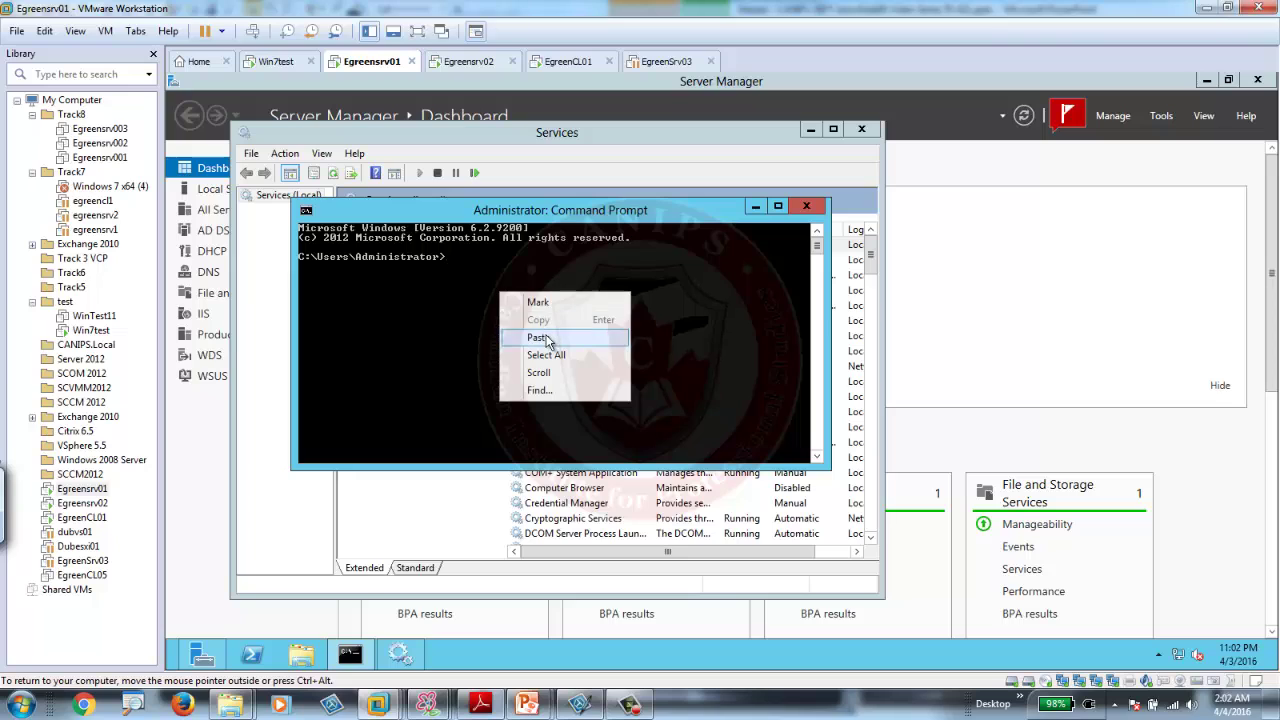
pyautogui.click(548, 341)
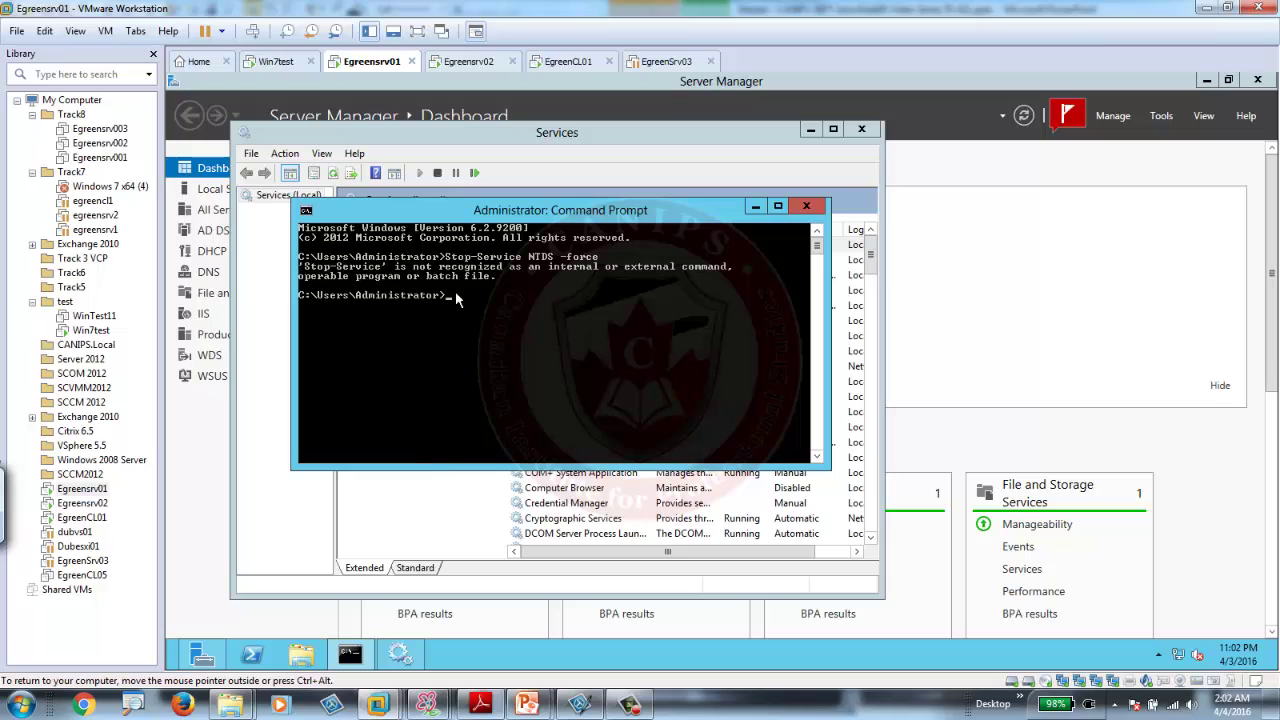
# Open Windows PowerShell on the server and try to paste the copied command at its prompt.
pyautogui.click(258, 660)
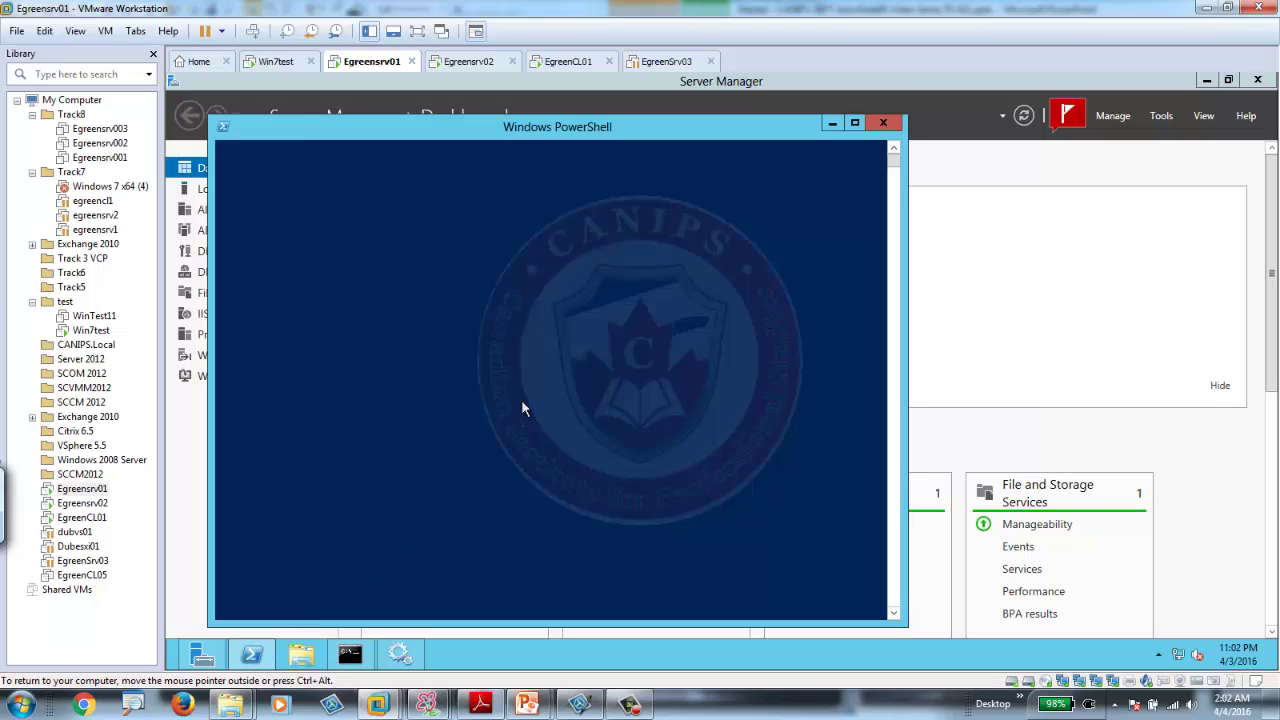
pyautogui.click(401, 191)
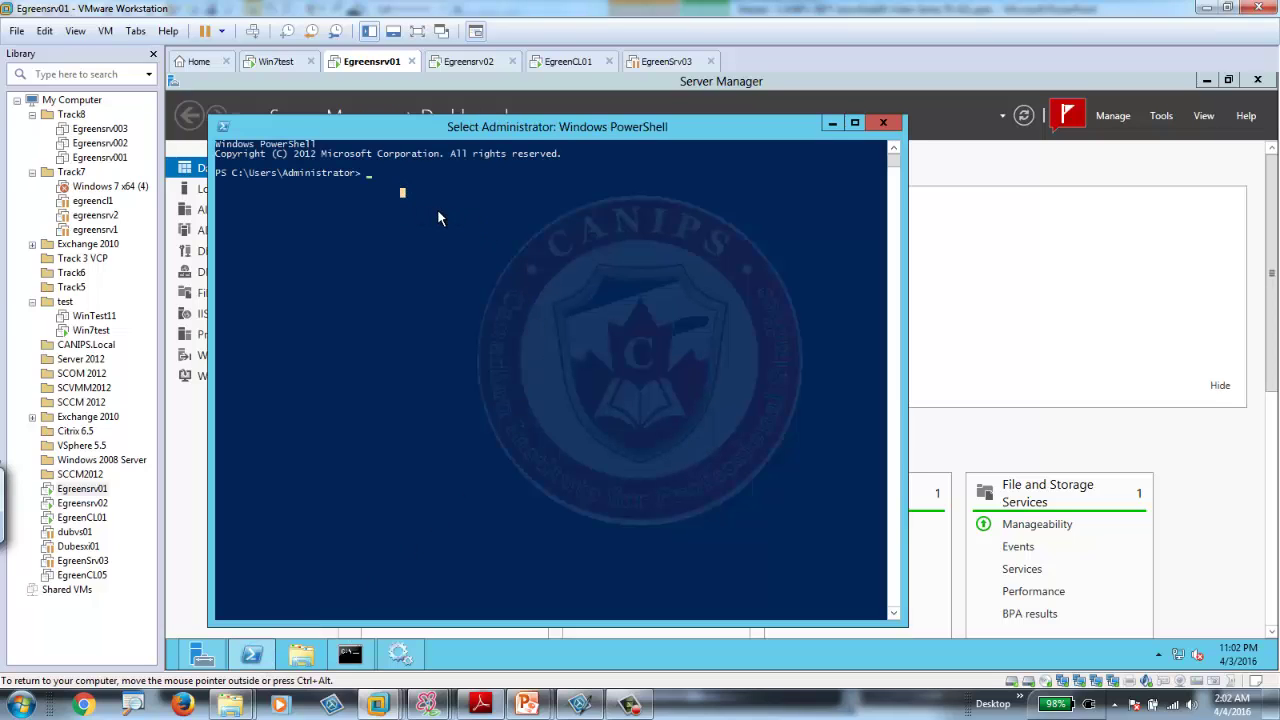
pyautogui.press('Escape')
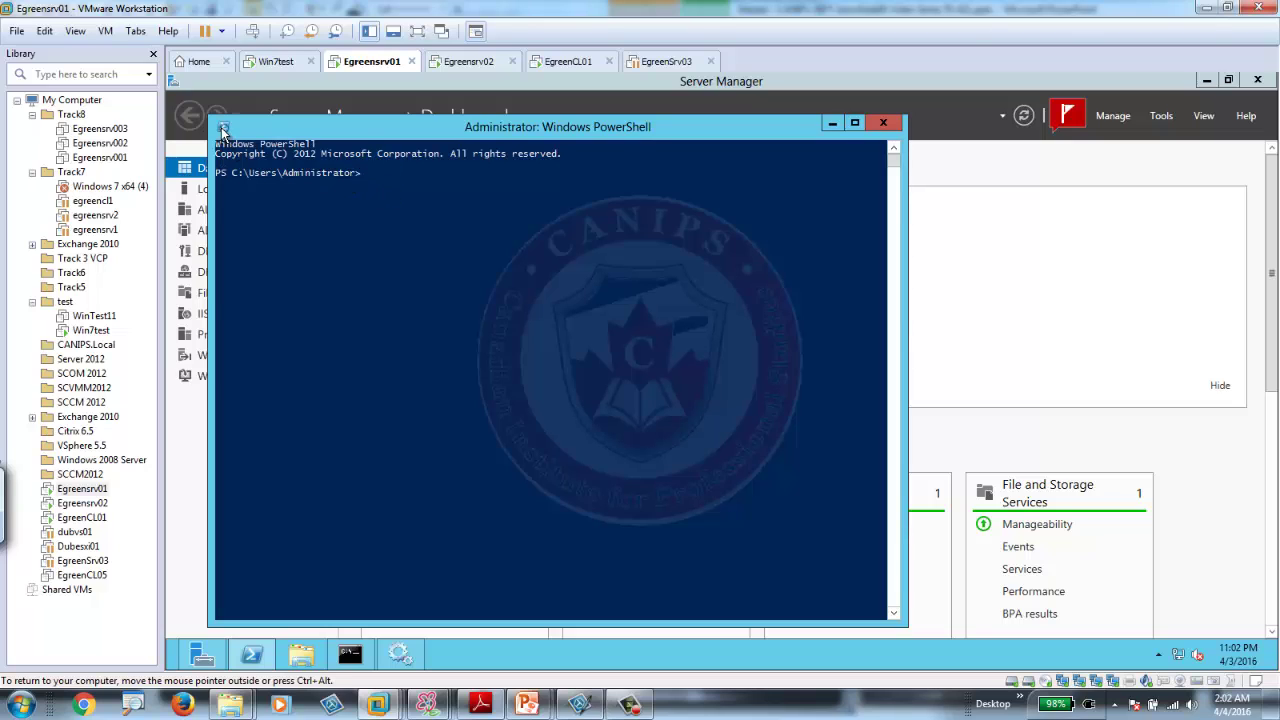
pyautogui.click(223, 127)
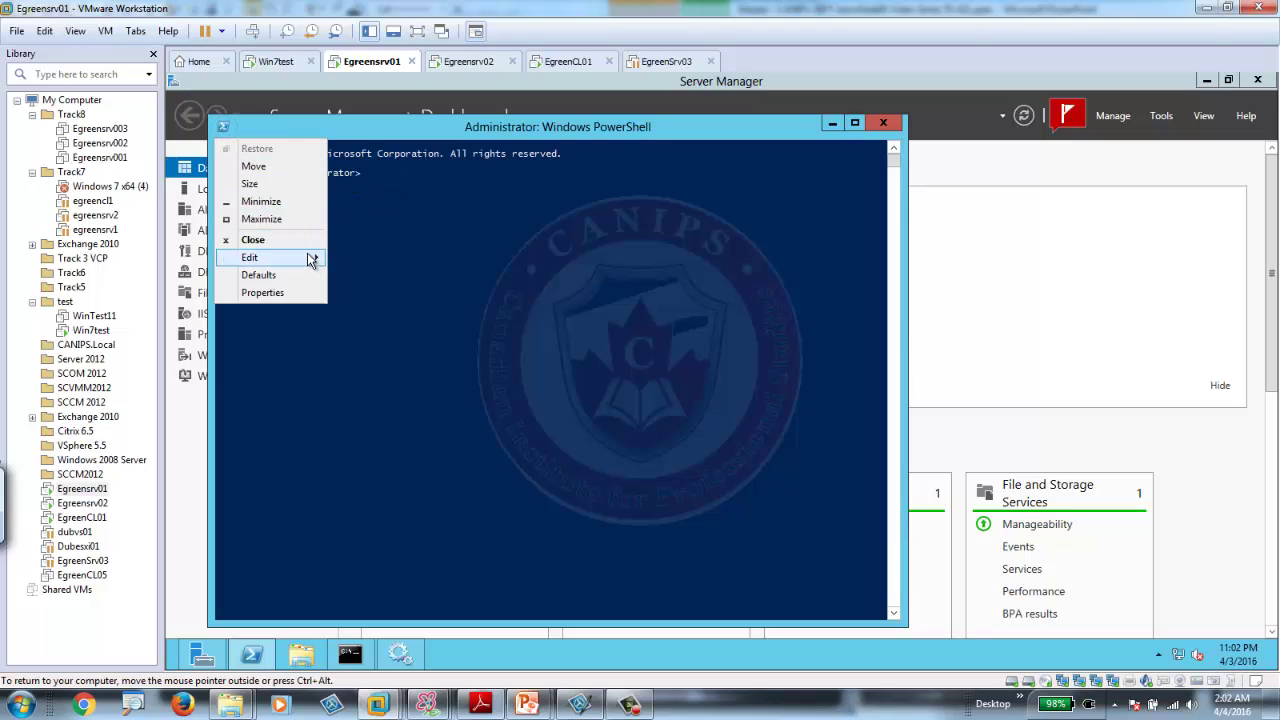
pyautogui.moveTo(309, 257)
pyautogui.click(370, 292)
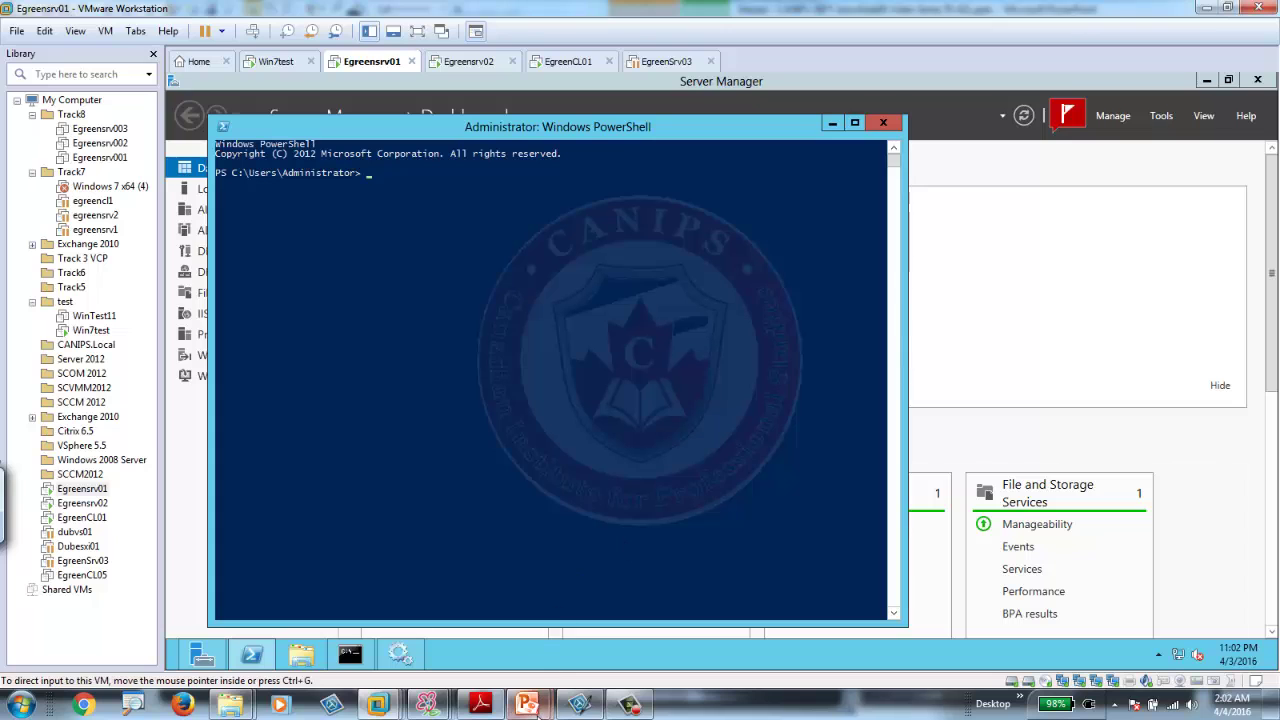
# Copy "Stop-Service NTDS –force" from the PowerPoint slide again and try to paste it into PowerShell on Egreensrv01.
pyautogui.moveTo(537, 705)
pyautogui.click(618, 590)
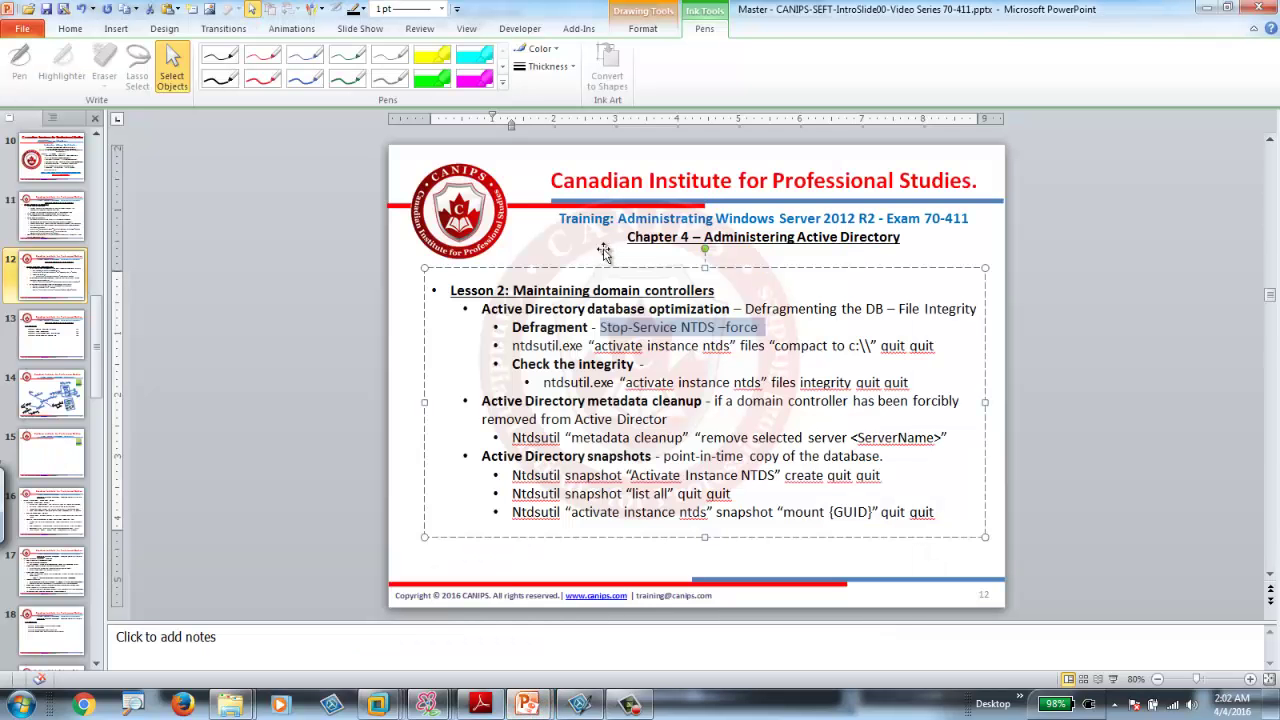
pyautogui.rightClick(636, 329)
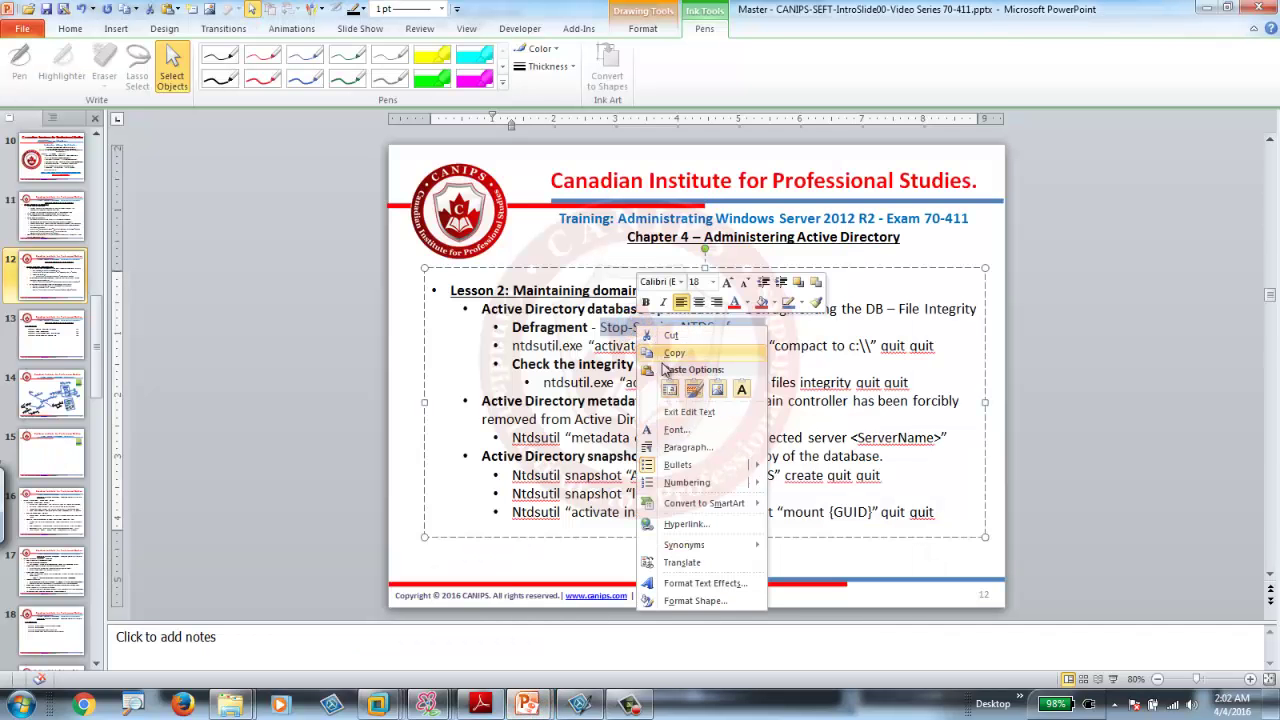
pyautogui.click(676, 347)
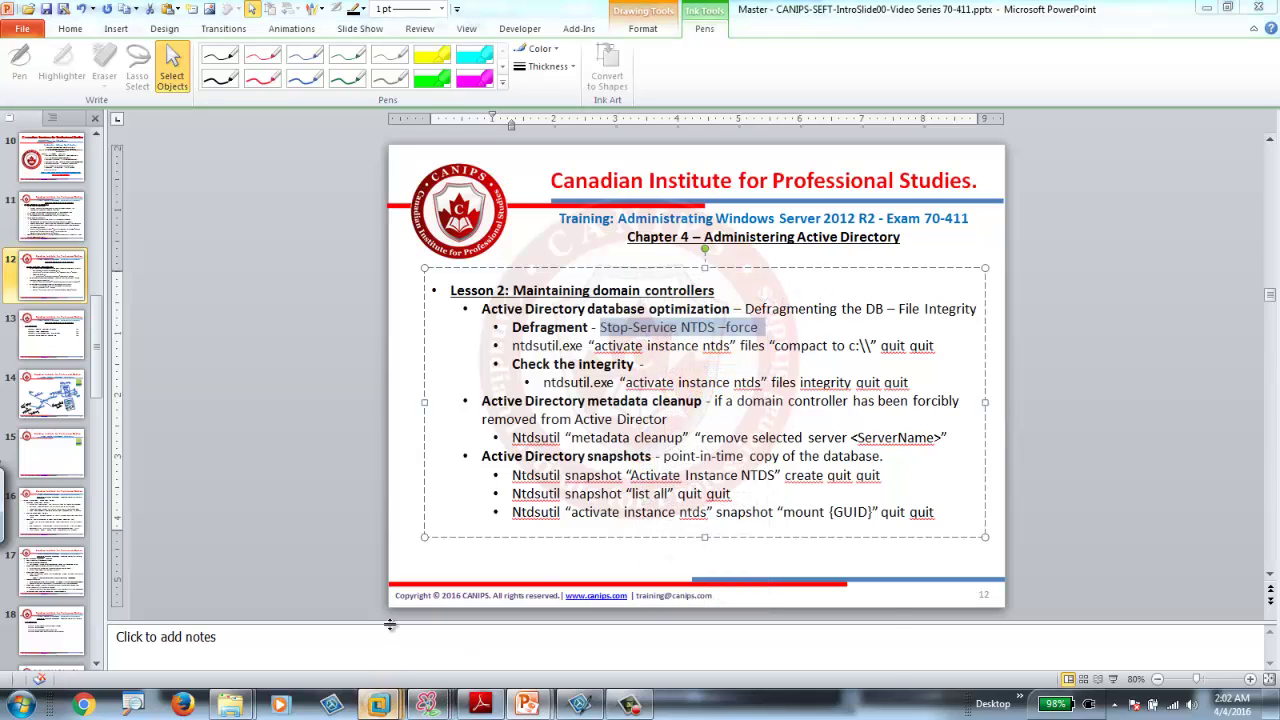
pyautogui.moveTo(378, 705)
pyautogui.click(236, 598)
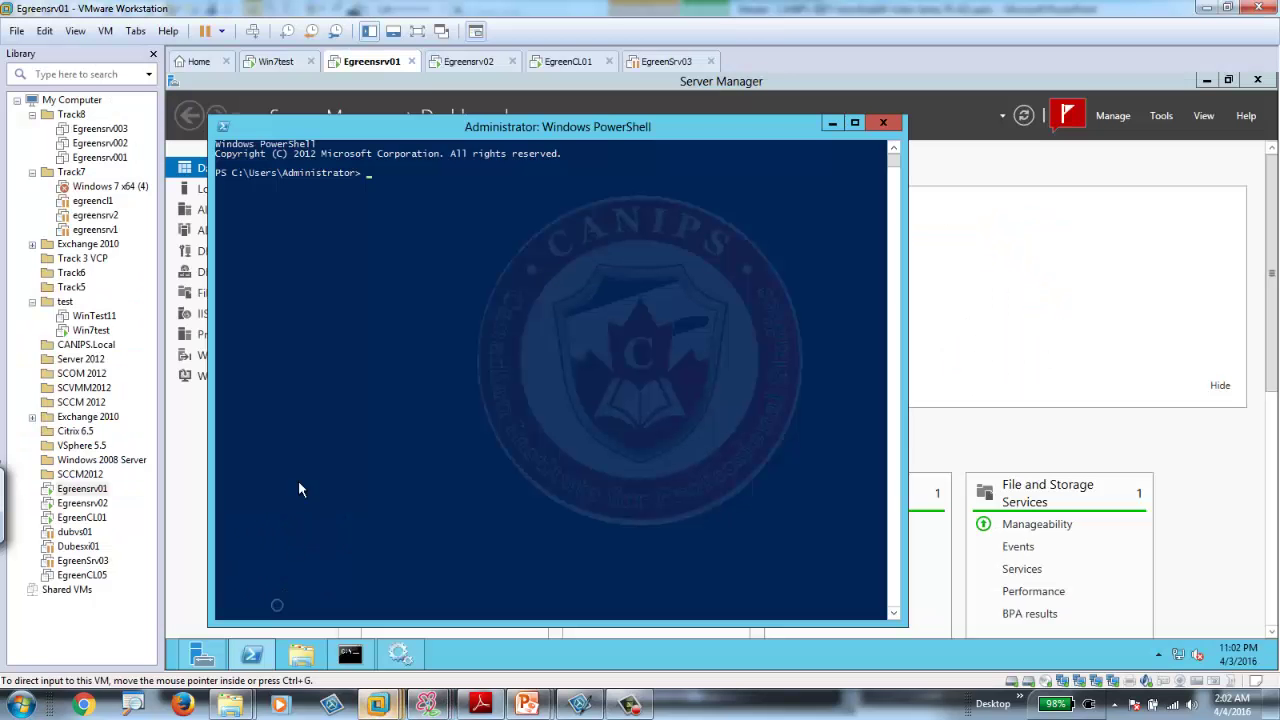
pyautogui.click(379, 173)
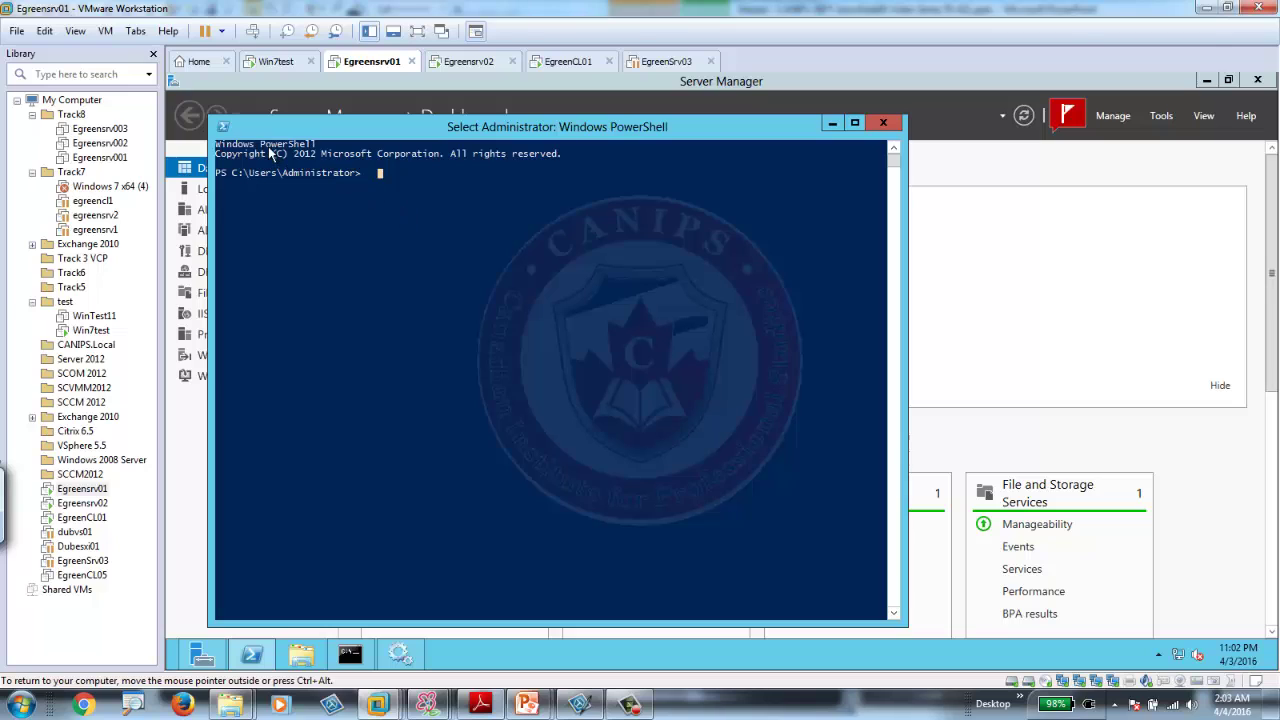
pyautogui.click(224, 128)
pyautogui.moveTo(305, 258)
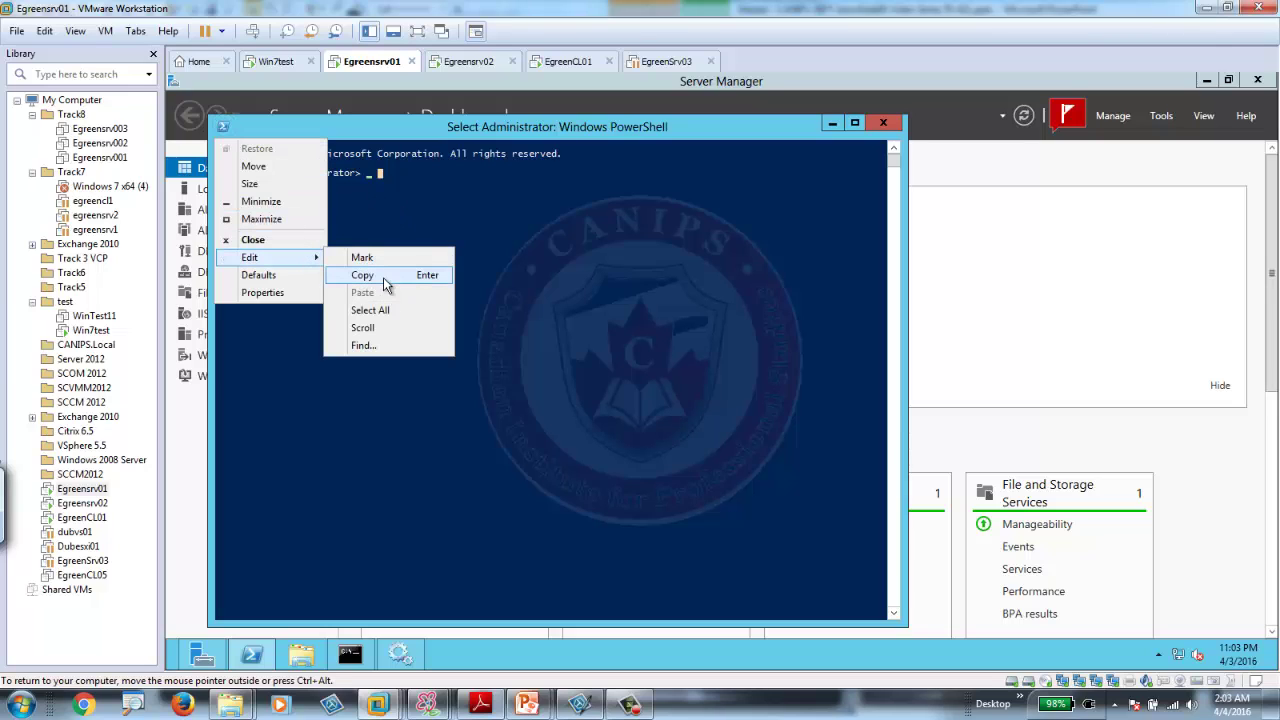
pyautogui.click(428, 257)
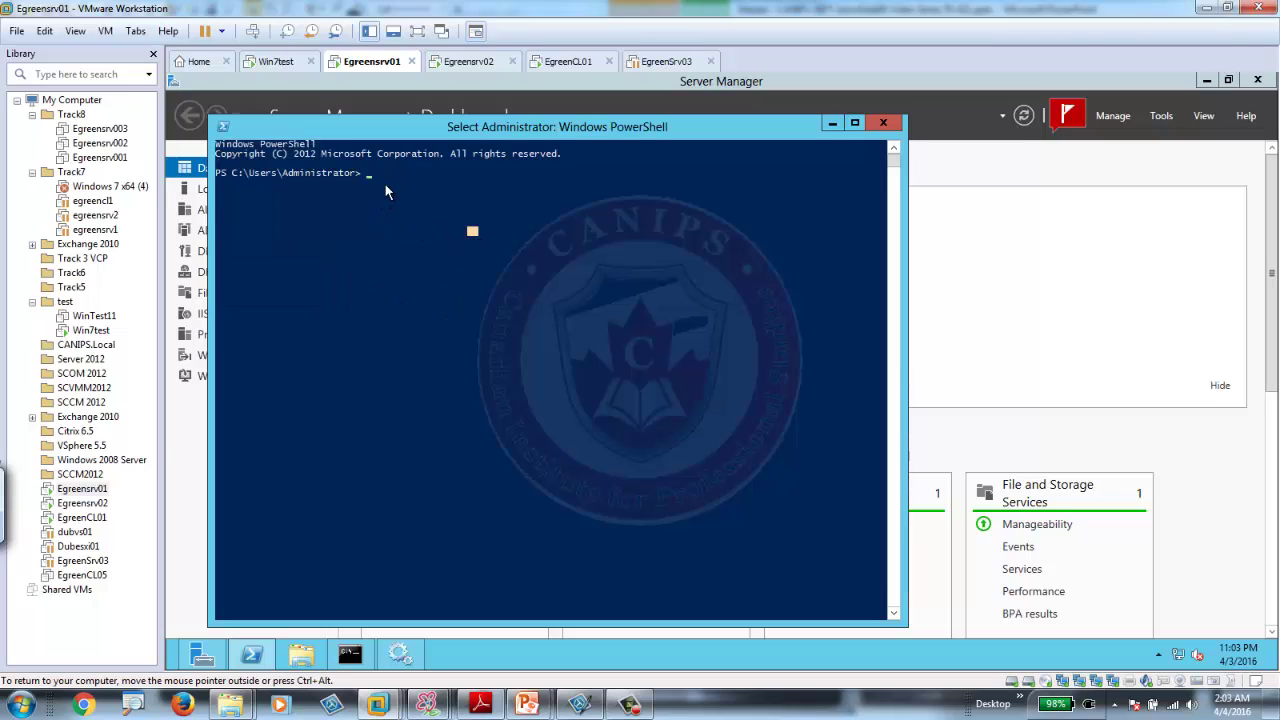
pyautogui.press('Escape')
# Stop the Active Directory service by running "Stop-Service NTDS -Force" in PowerShell.
pyautogui.write('stop')
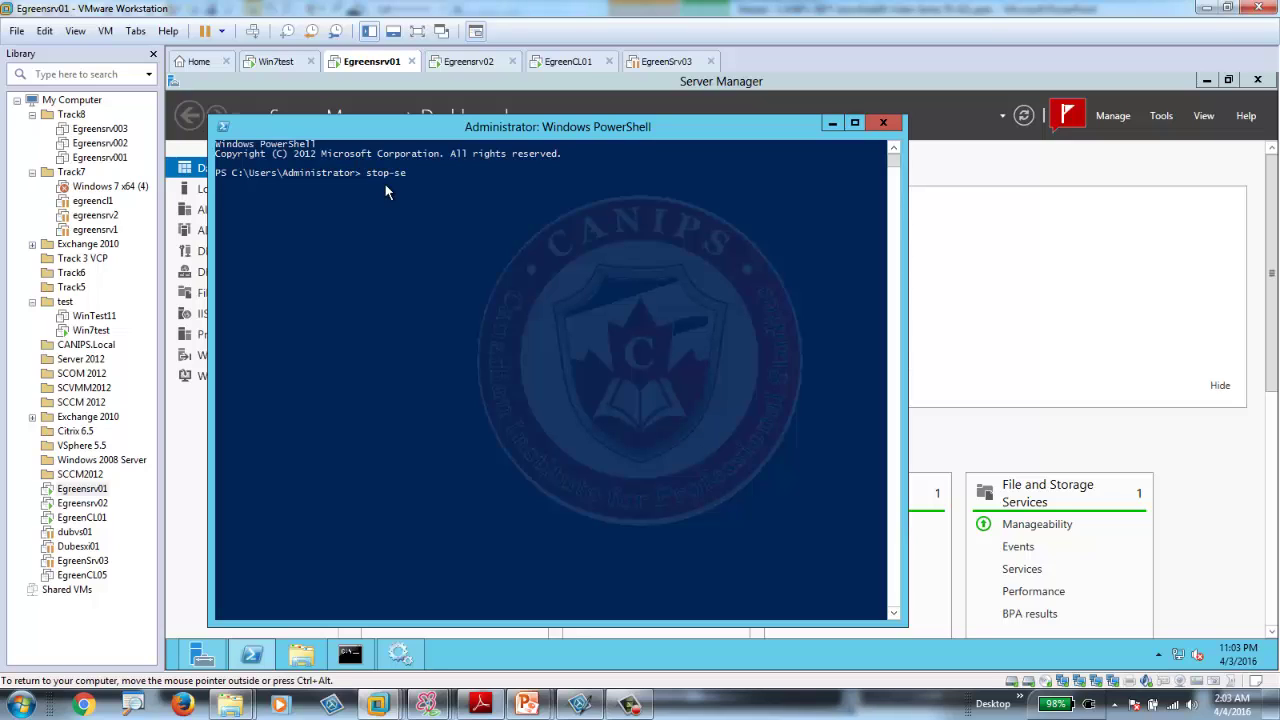
pyautogui.write('-se')
pyautogui.press('Tab')
pyautogui.write('NTDS -Force')
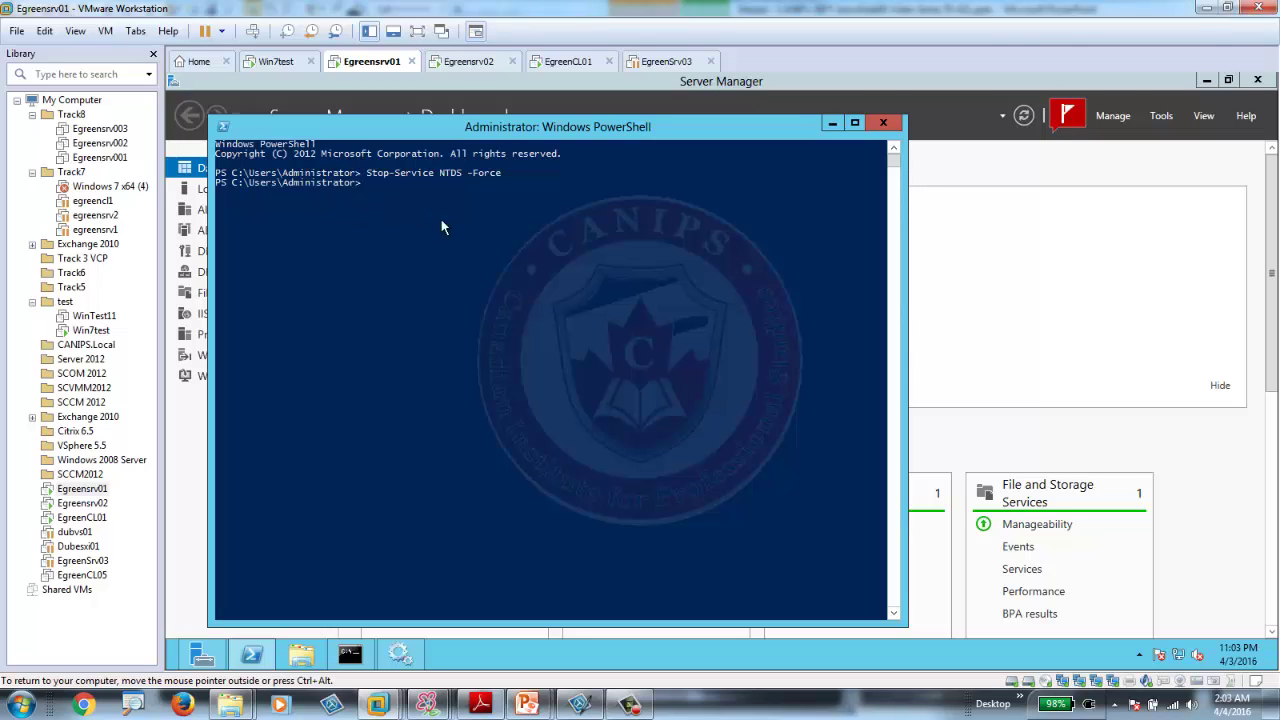
# Check the status of Active Directory Domain Services in the Services console and return to the PowerShell window.
pyautogui.click(400, 654)
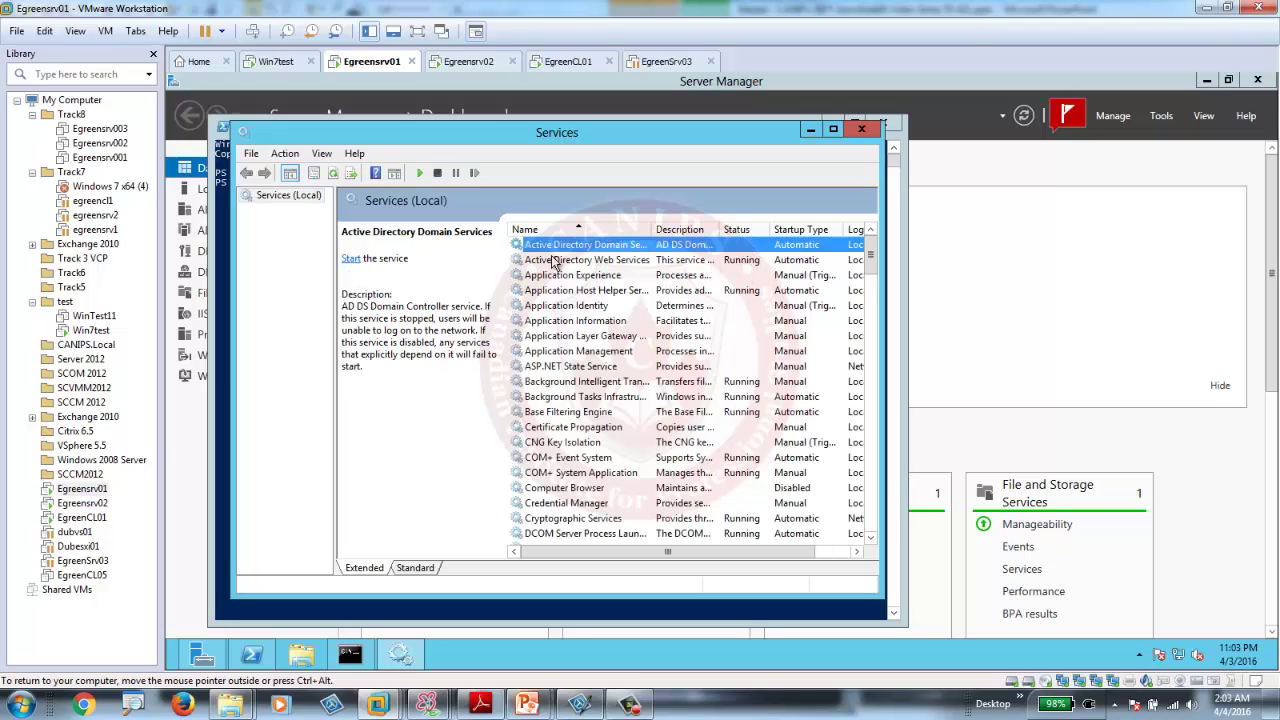
pyautogui.click(226, 270)
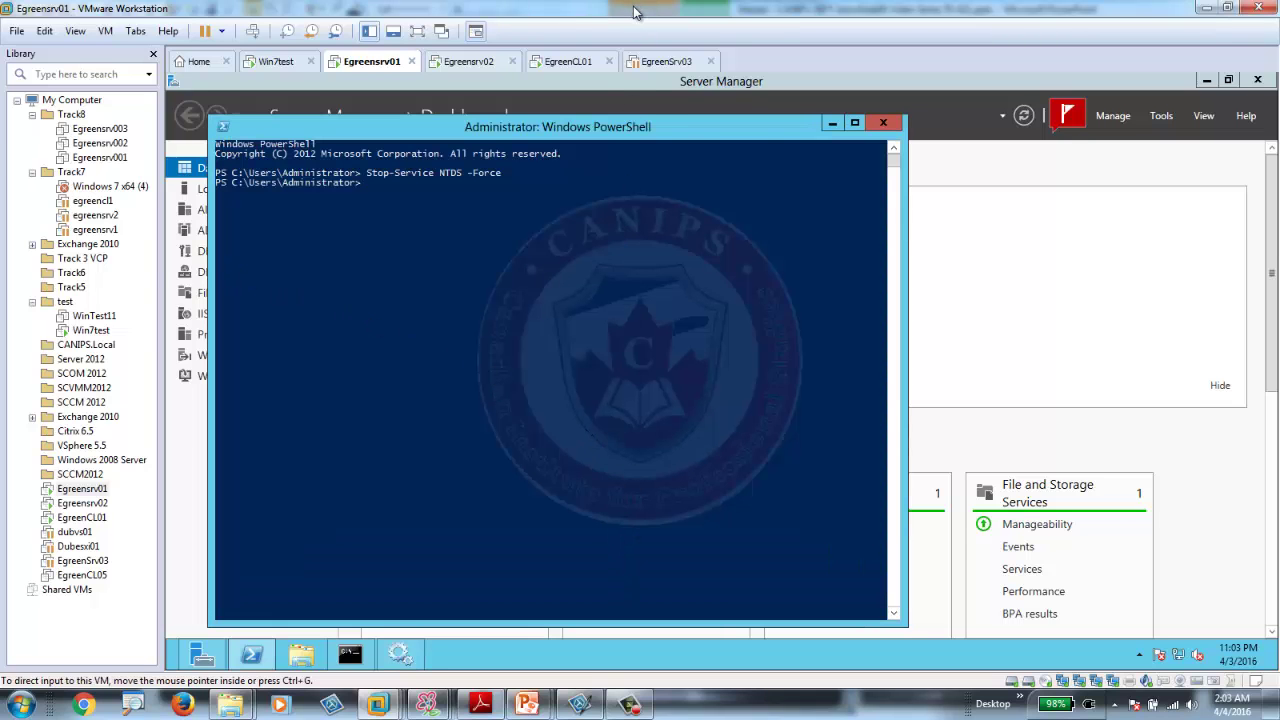
# Arrange the VMware Workstation and PowerPoint windows side by side, with the virtual machine on the left half of the desktop.
pyautogui.moveTo(636, 10); pyautogui.dragTo(2, 10)
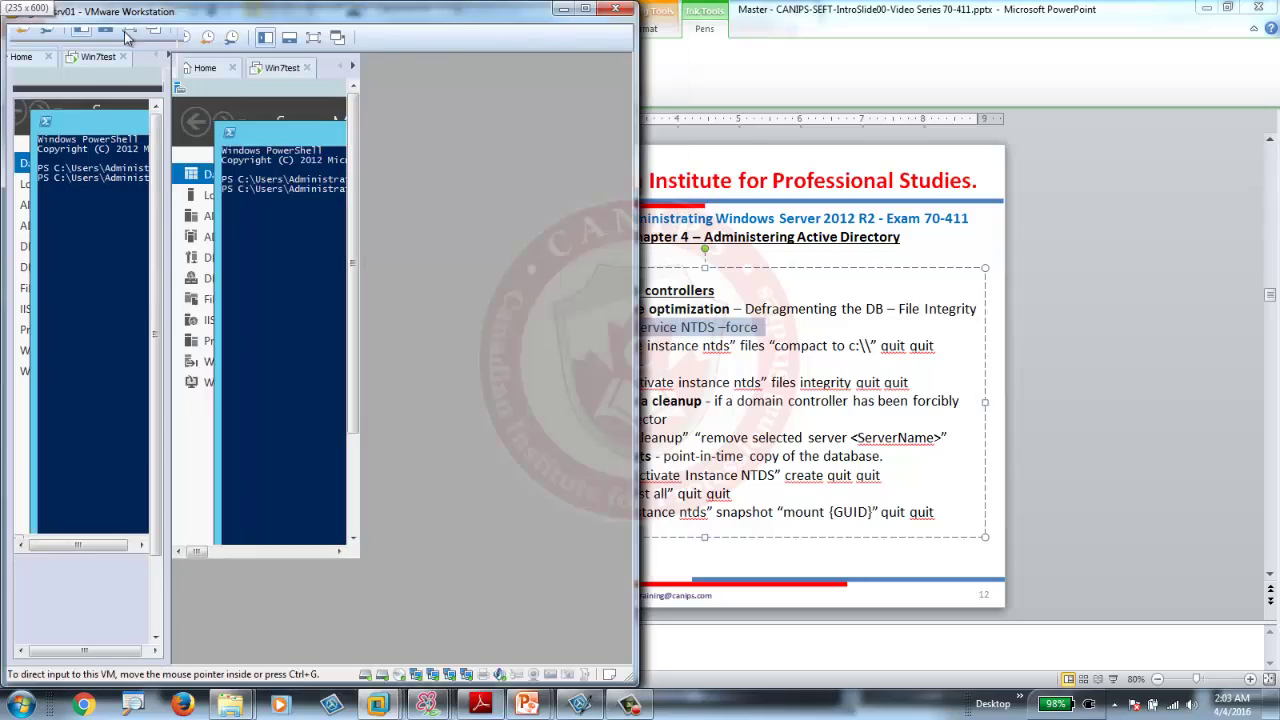
pyautogui.moveTo(850, 10); pyautogui.dragTo(1279, 12)
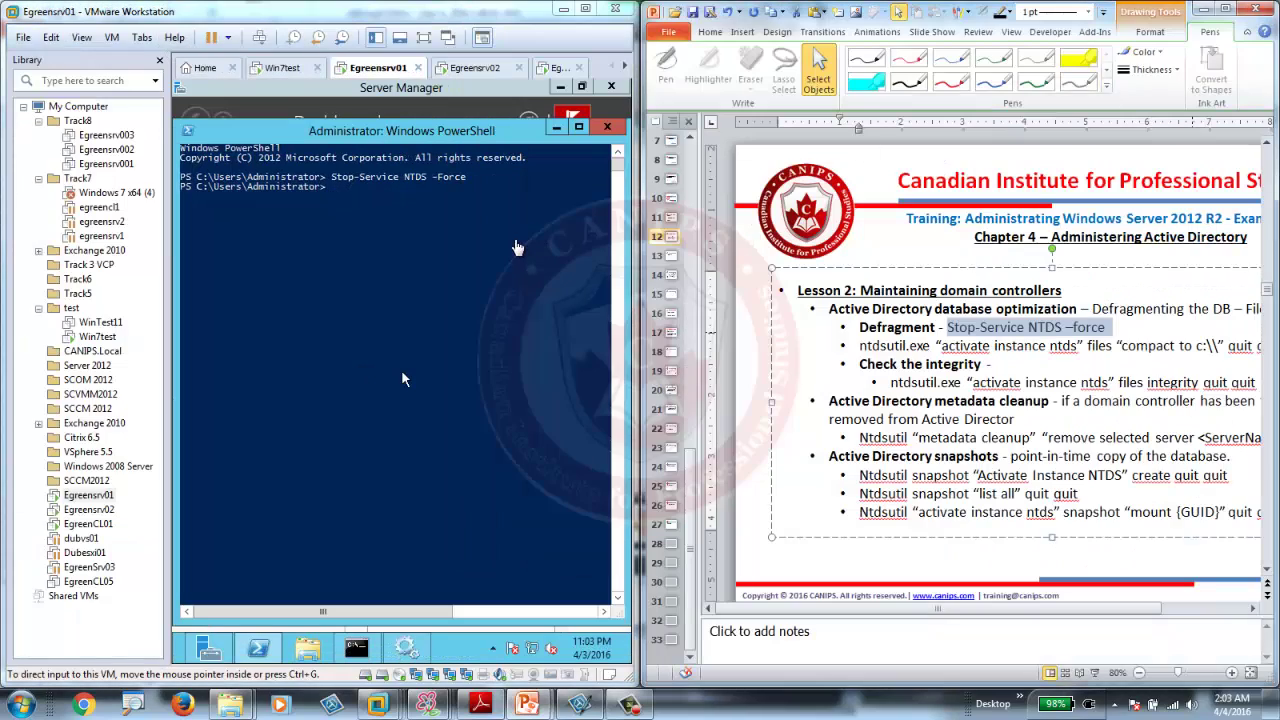
# Start the ntdsutil tool from the PowerShell prompt on Egreensrv01.
pyautogui.click(402, 374)
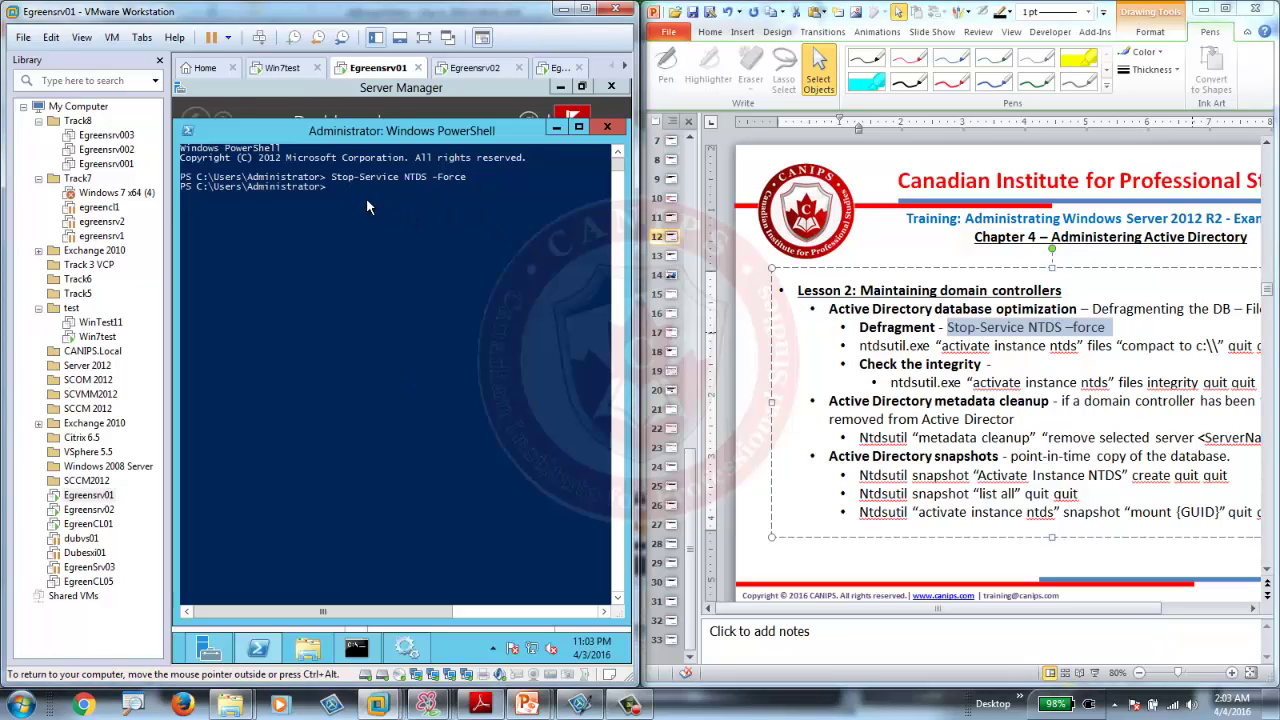
pyautogui.write('s')
pyautogui.moveTo(244, 11); pyautogui.dragTo(1, 12)
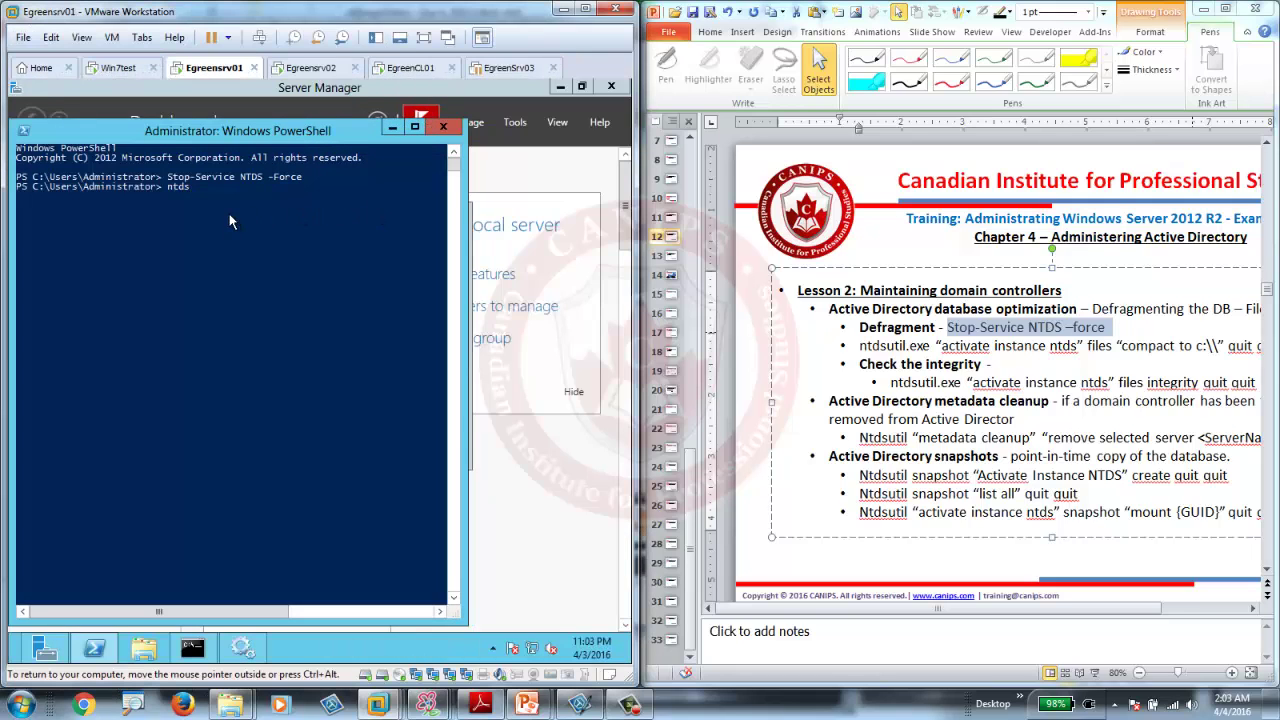
pyautogui.write('util')
pyautogui.press('Return')
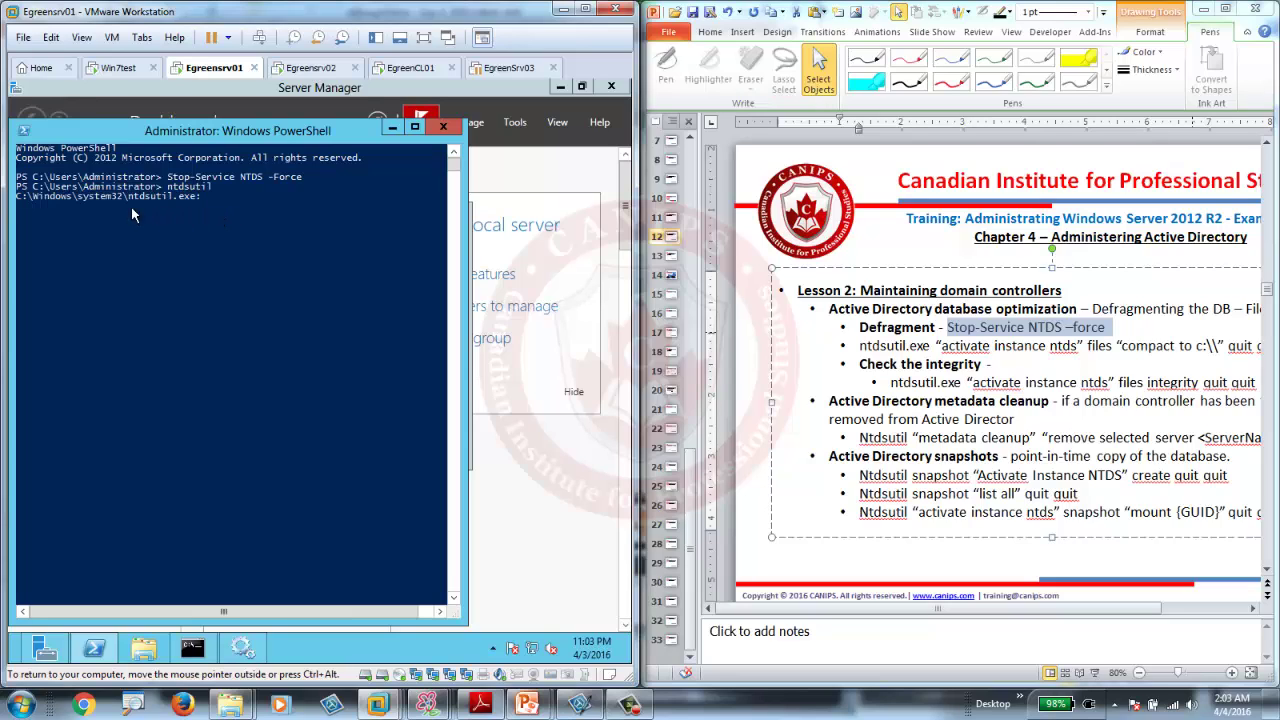